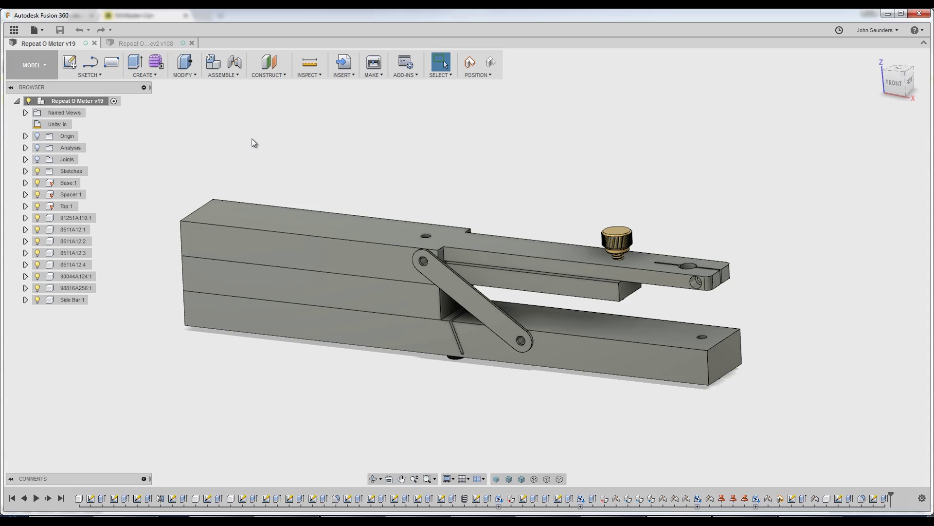
Step: Switch to the Repeat O Meter Rev2 design and look over the whole assembly and its link components
click(122, 44)
shift+middle_drag(406, 161, 516, 172)
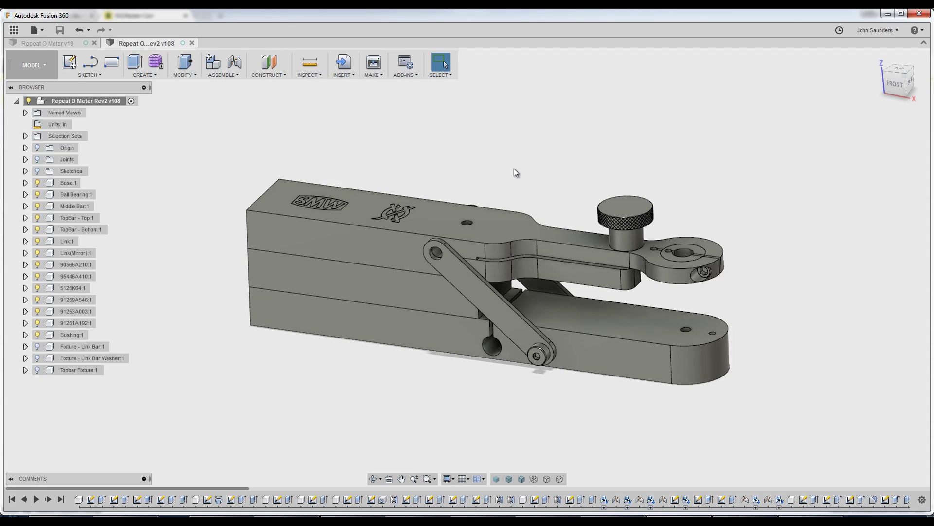
mouse_move(514, 168)
shift+middle_down()
mouse_move(515, 179)
mouse_move(473, 166)
mouse_move(520, 150)
shift+middle_up()
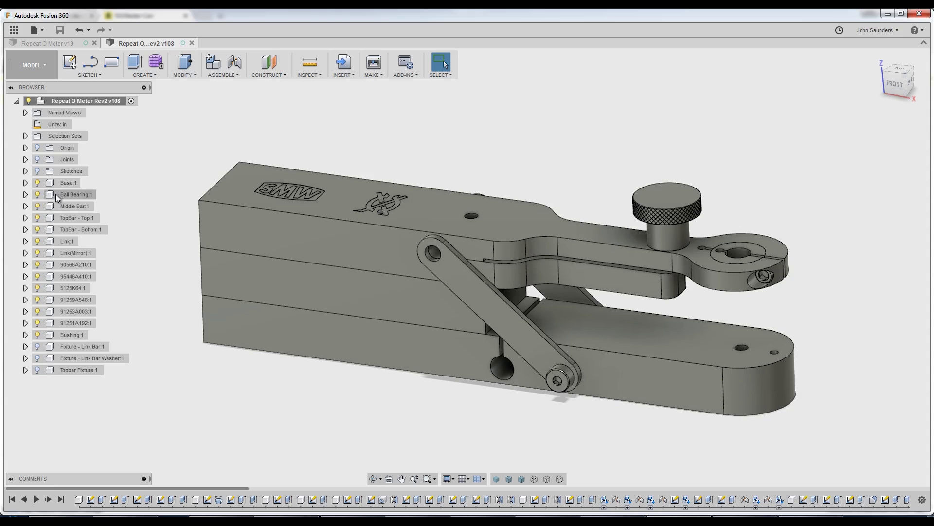
click(65, 254)
click(66, 264)
Step: Switch to the CAM workspace and review the machining setups for the top bar and base
click(35, 66)
click(22, 186)
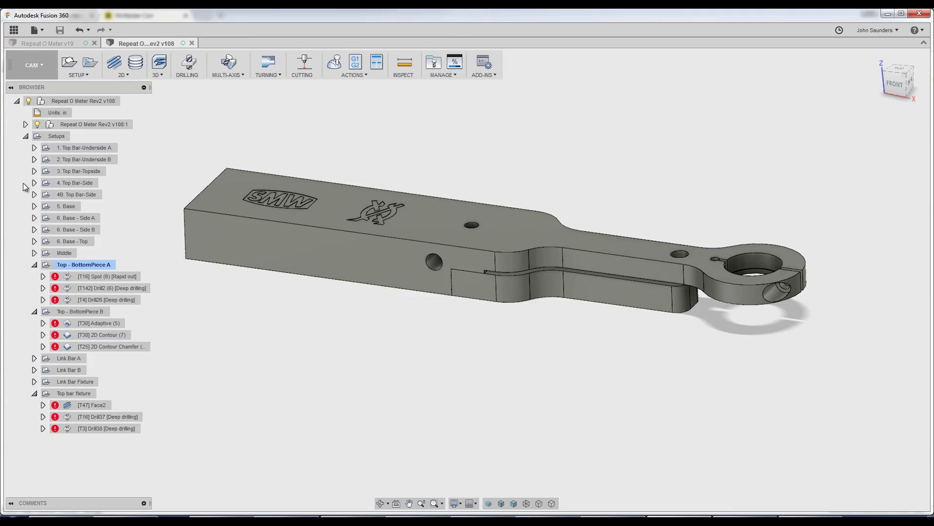
click(87, 159)
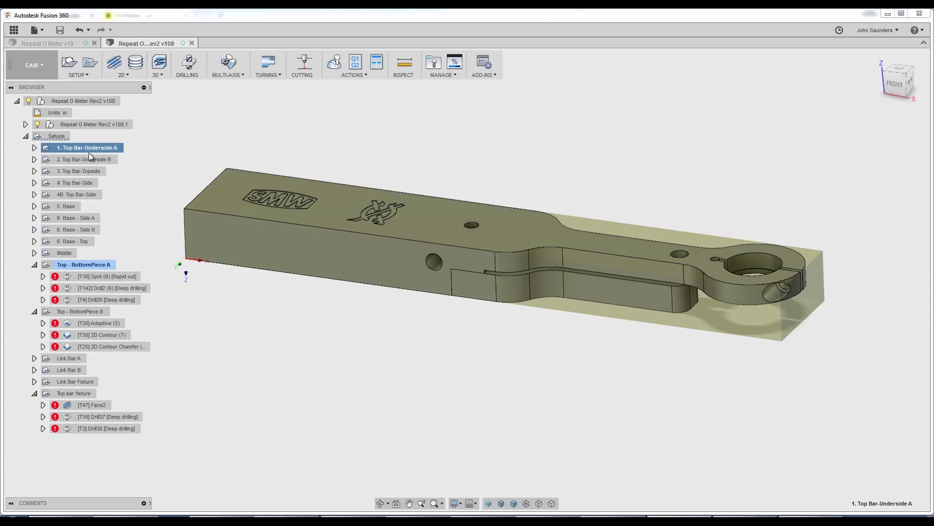
click(75, 194)
click(68, 208)
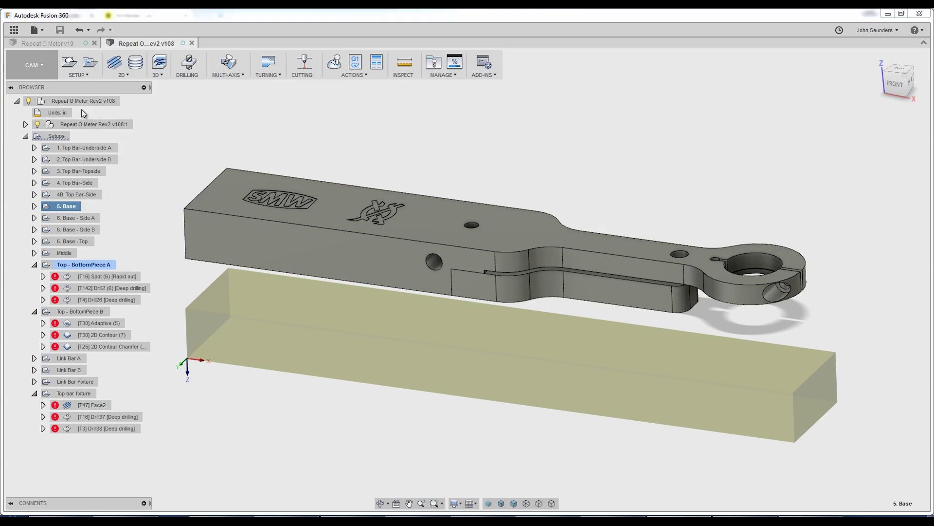
Step: Return to the Model workspace and highlight the base, ball bearing, middle bar, top bar and link components one by one in the assembly
click(168, 149)
click(34, 66)
click(27, 89)
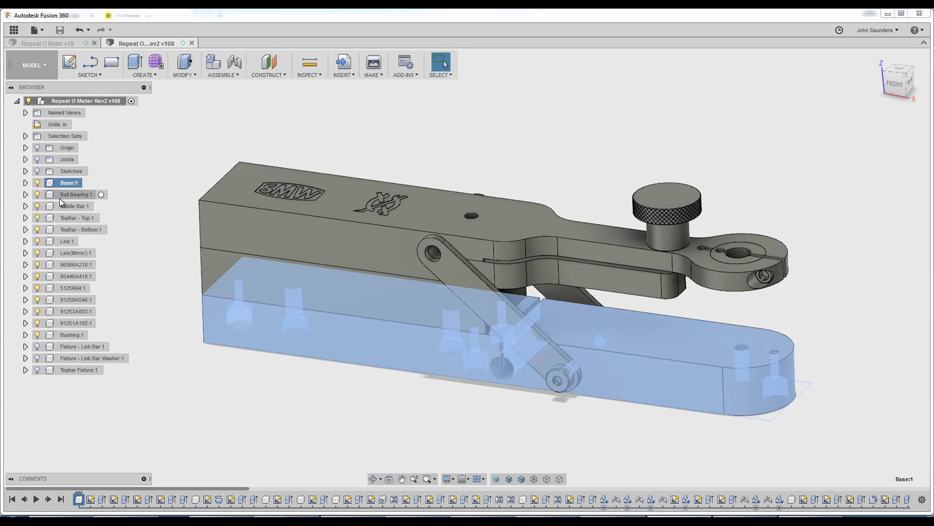
click(59, 197)
click(66, 206)
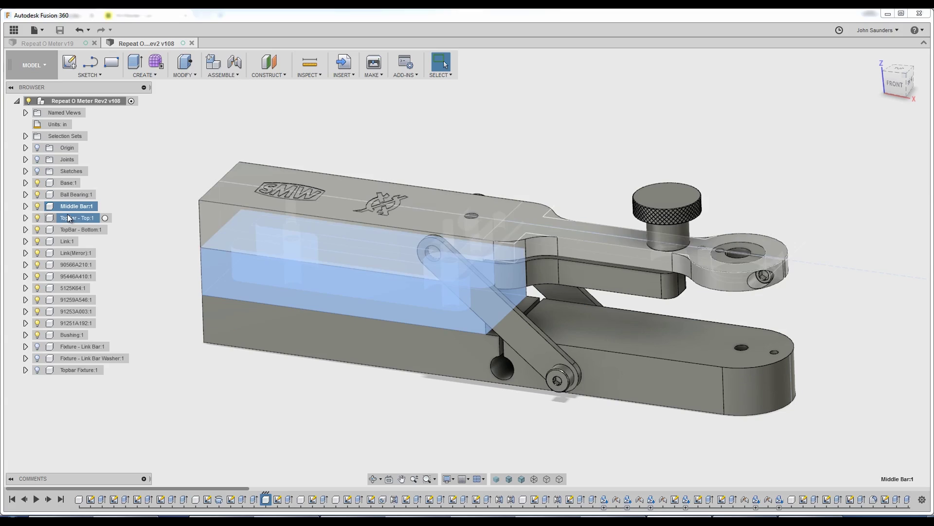
click(66, 217)
click(64, 229)
click(65, 241)
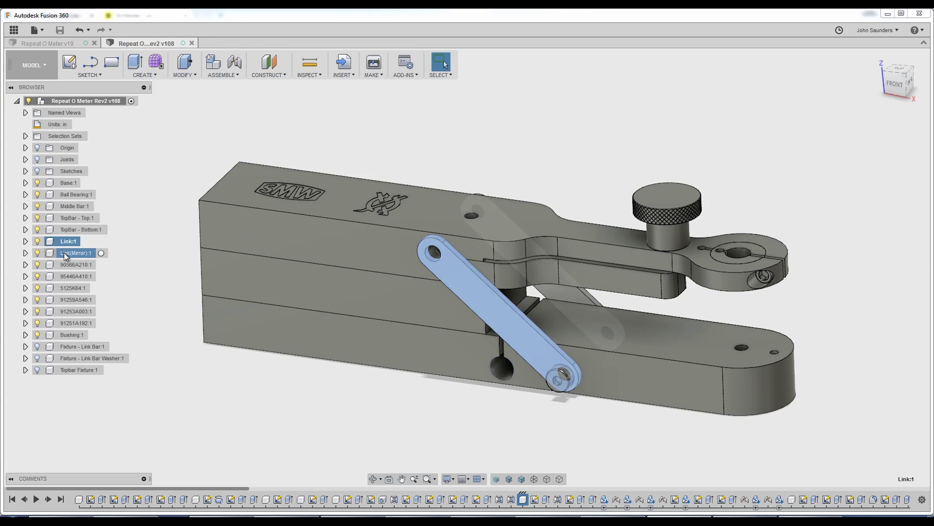
click(63, 252)
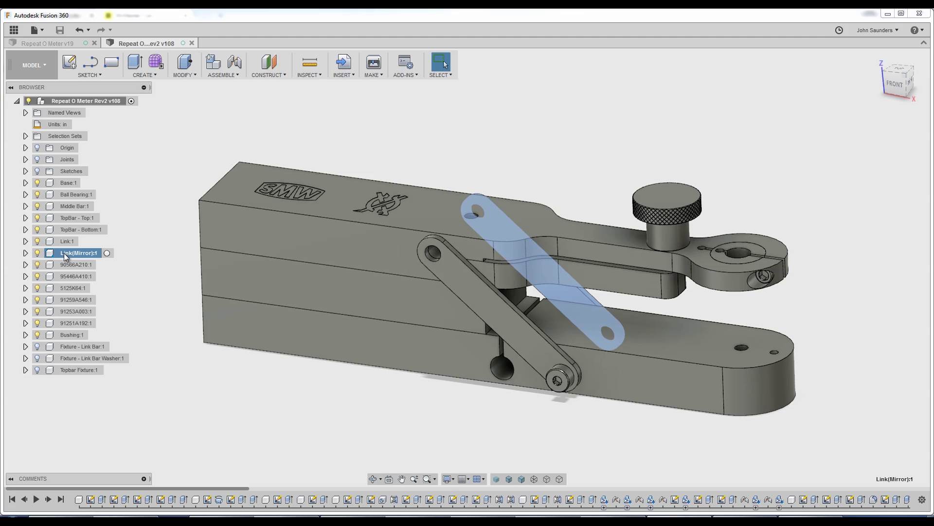
click(65, 241)
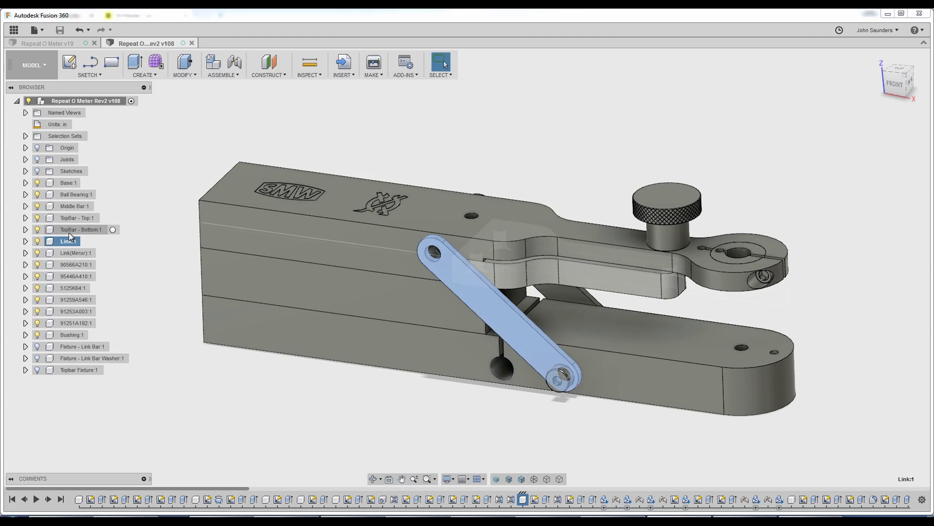
click(68, 232)
click(68, 241)
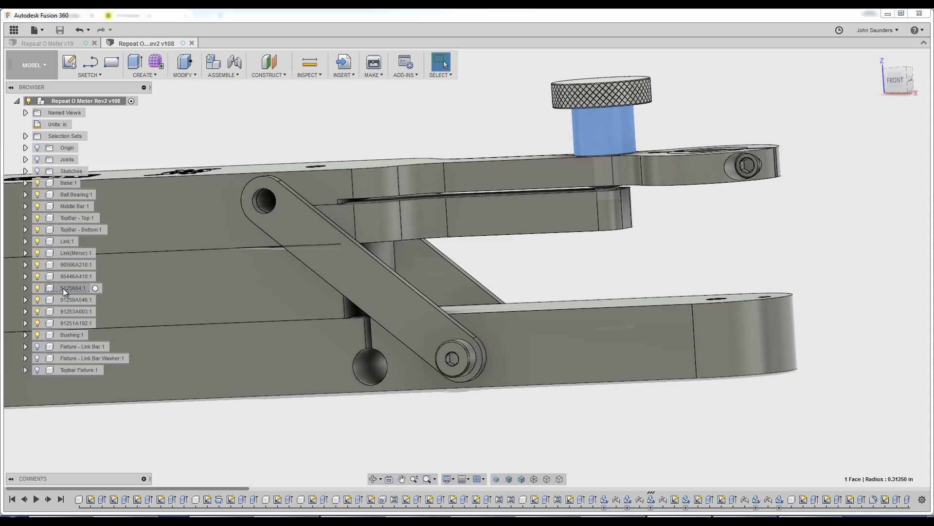
Step: Isolate the knurled thumb screw 5125K64 to inspect it from several sides, and unisolate it to restore the full assembly
right_click(62, 287)
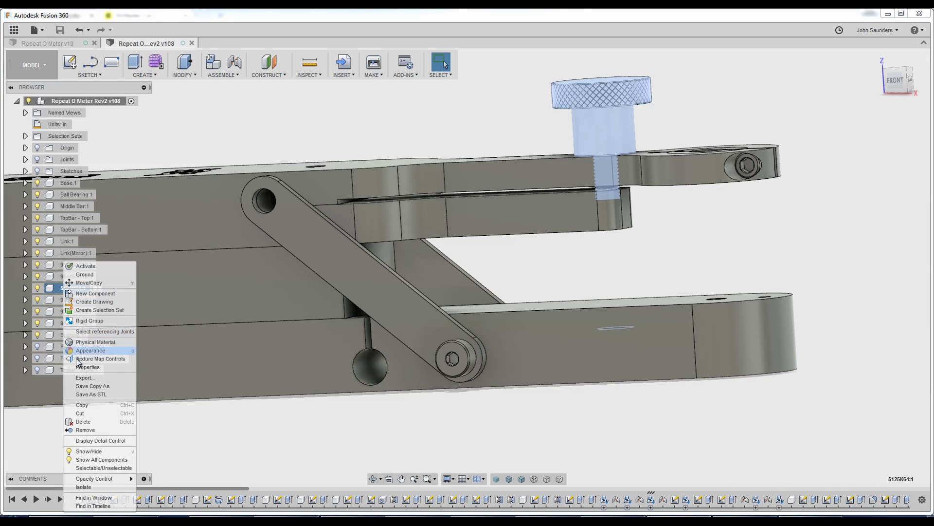
click(95, 487)
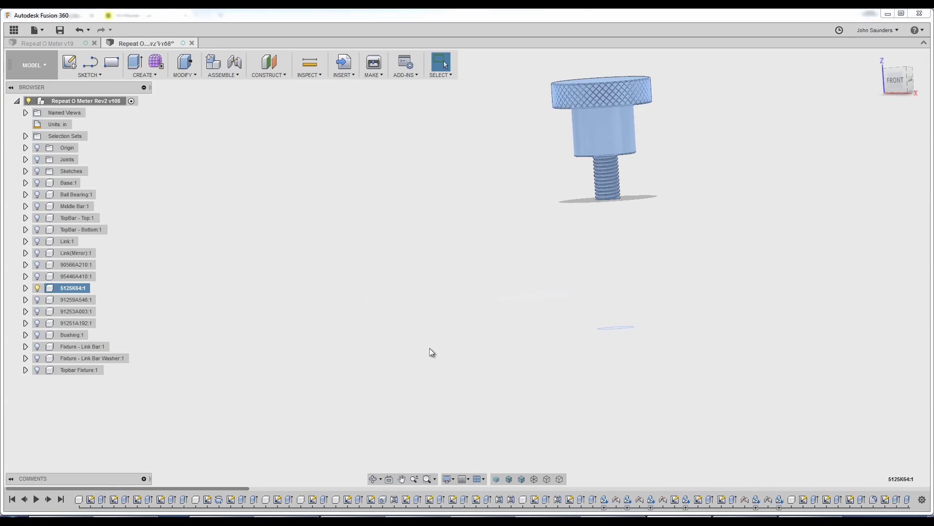
shift+middle_drag(616, 194, 626, 144)
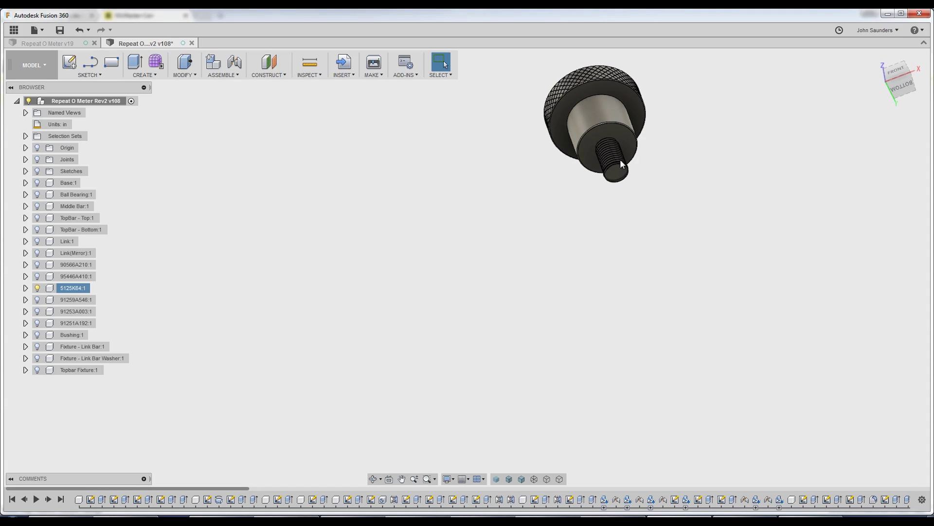
shift+middle_drag(668, 148, 666, 176)
middle_drag(690, 144, 636, 207)
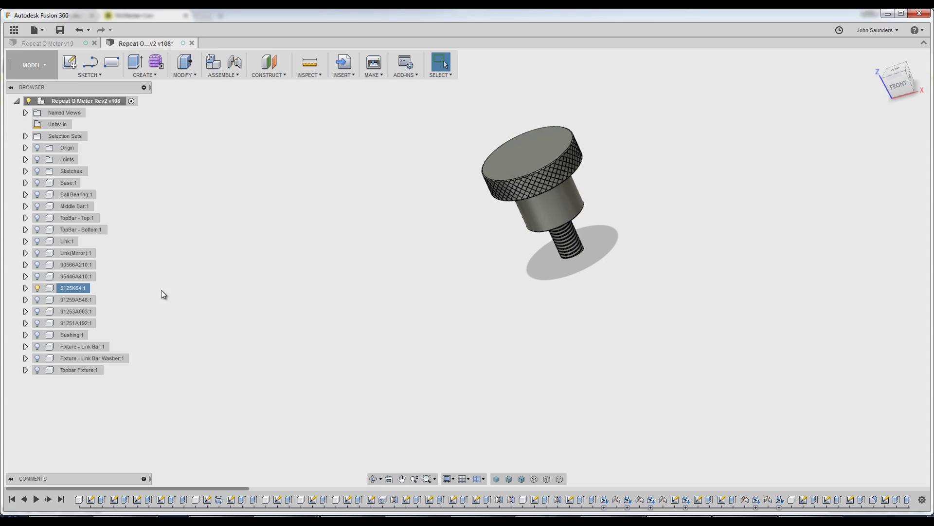
click(70, 287)
right_click(70, 287)
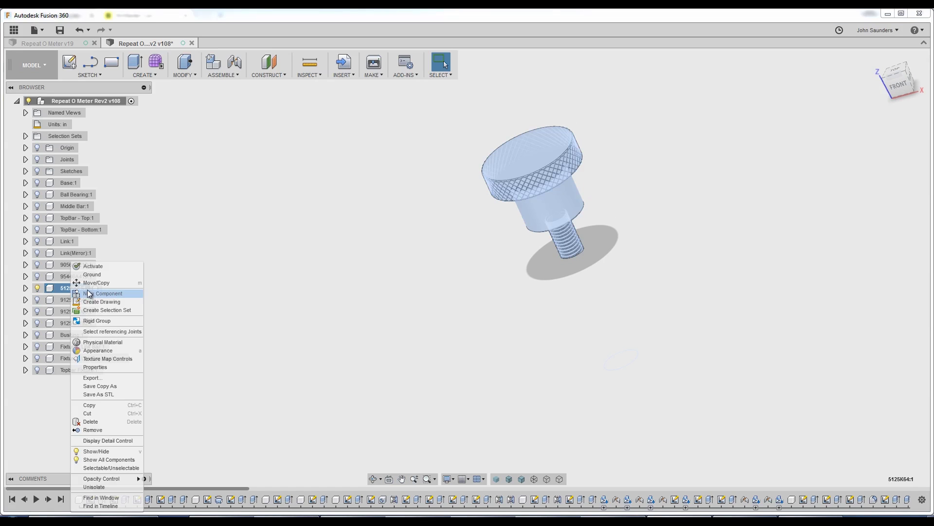
click(103, 487)
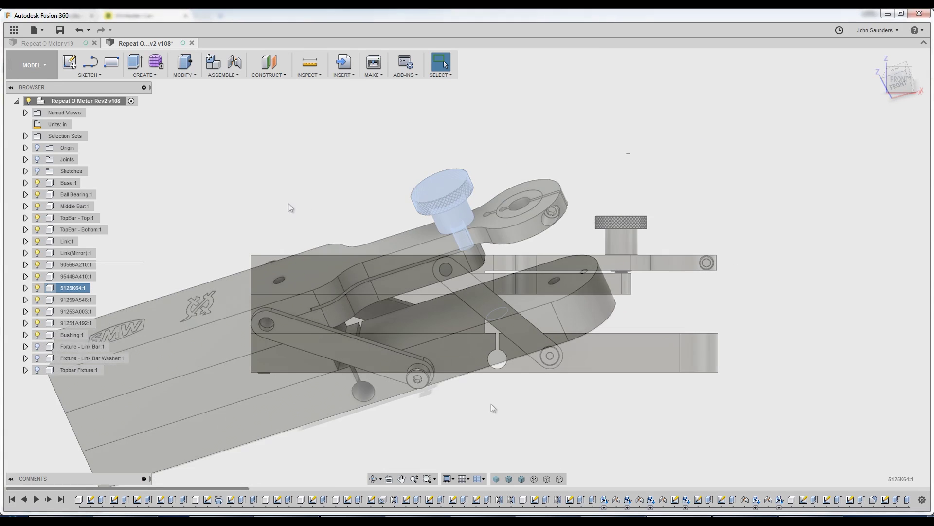
Step: Examine the holes and feet on the underside of the base, and return to an upright front view
mouse_move(493, 408)
shift+middle_down()
mouse_move(480, 407)
mouse_move(471, 388)
mouse_move(469, 342)
mouse_move(263, 345)
shift+middle_up()
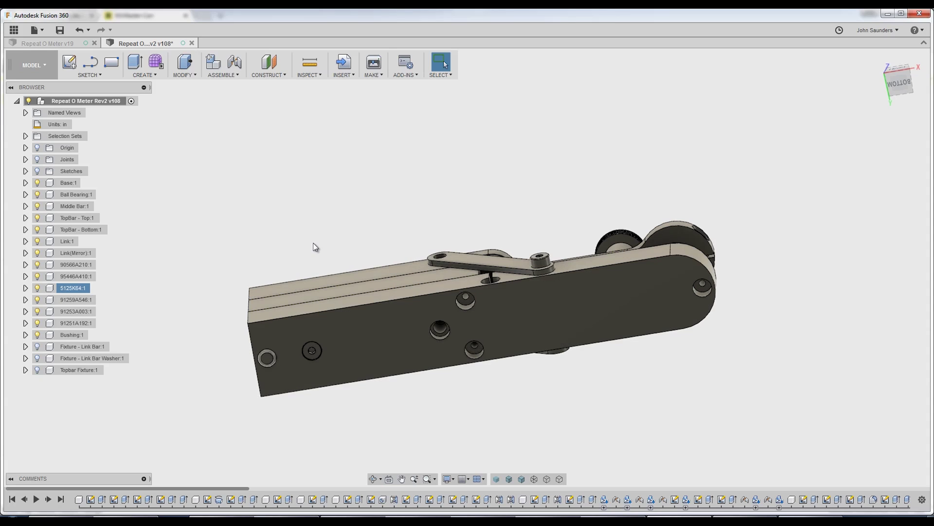
click(267, 359)
click(181, 327)
shift+middle_drag(331, 144, 338, 240)
click(444, 374)
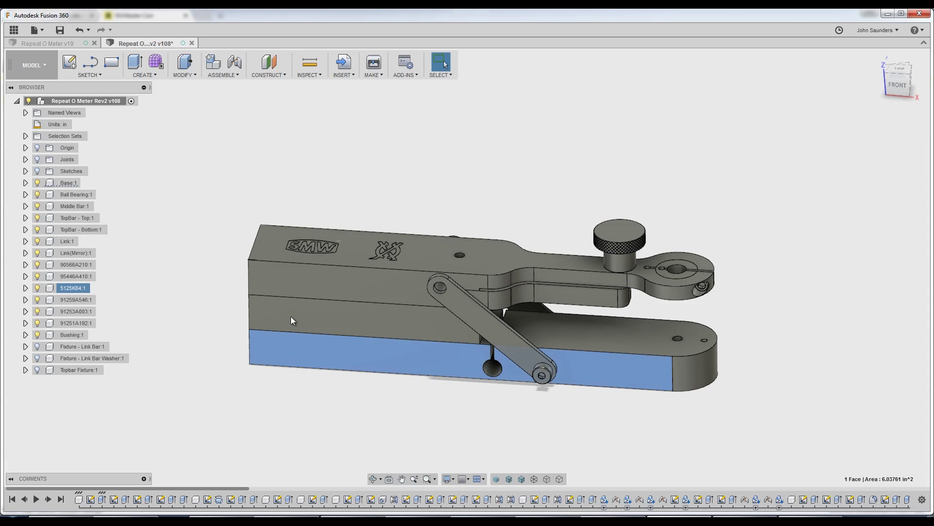
Step: Isolate the Base component to examine its holes and flexure slot, and unisolate it to restore the full assembly
right_click(68, 182)
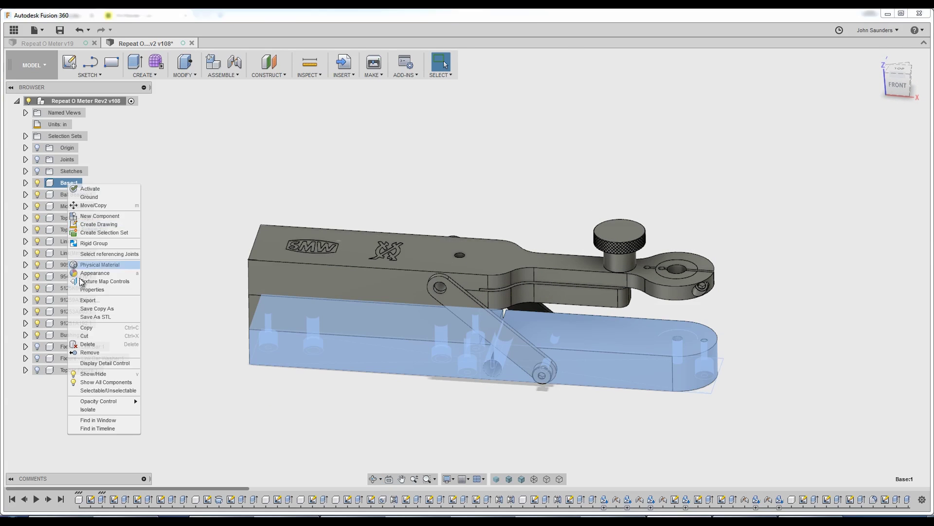
click(92, 409)
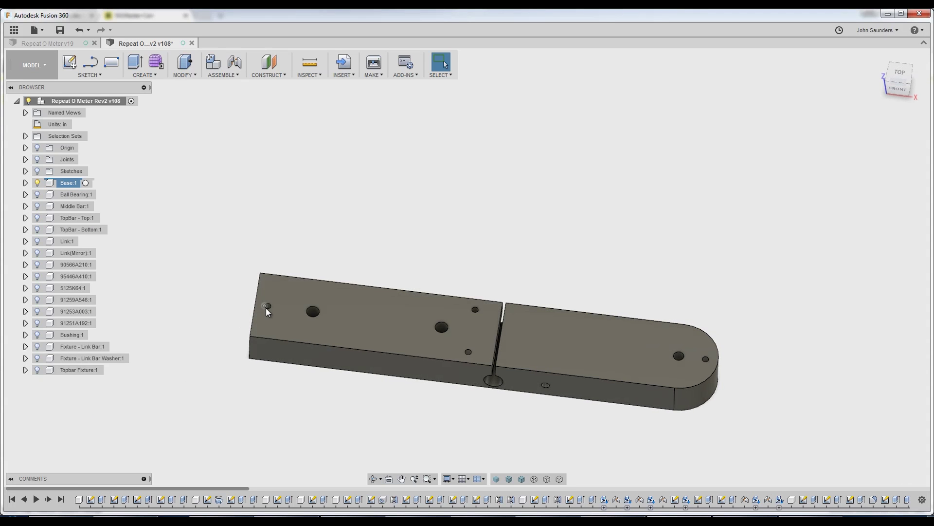
shift+middle_drag(465, 391, 467, 413)
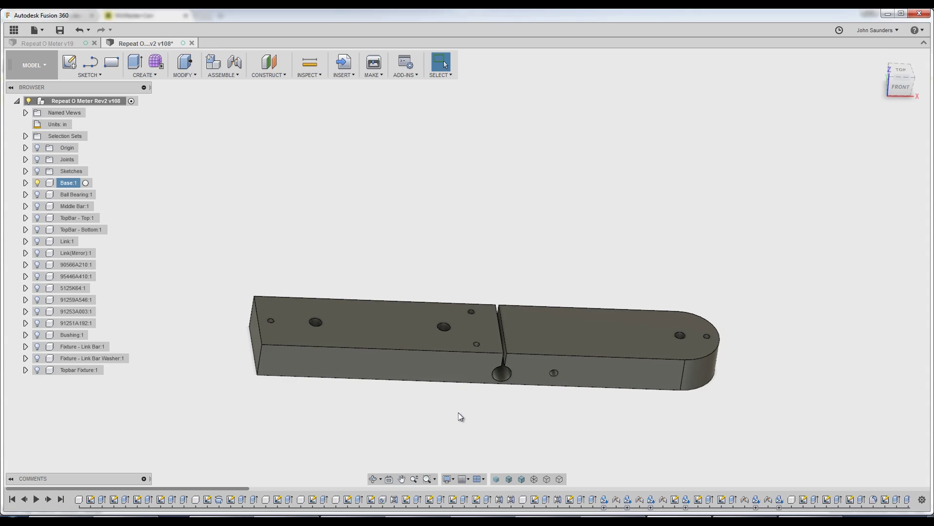
shift+middle_drag(398, 412, 394, 417)
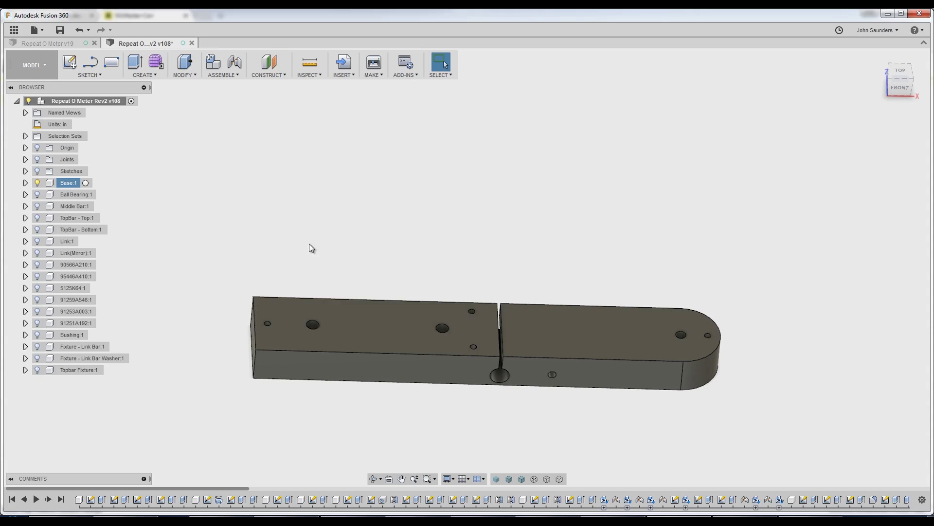
shift+middle_drag(310, 249, 306, 226)
right_click(68, 183)
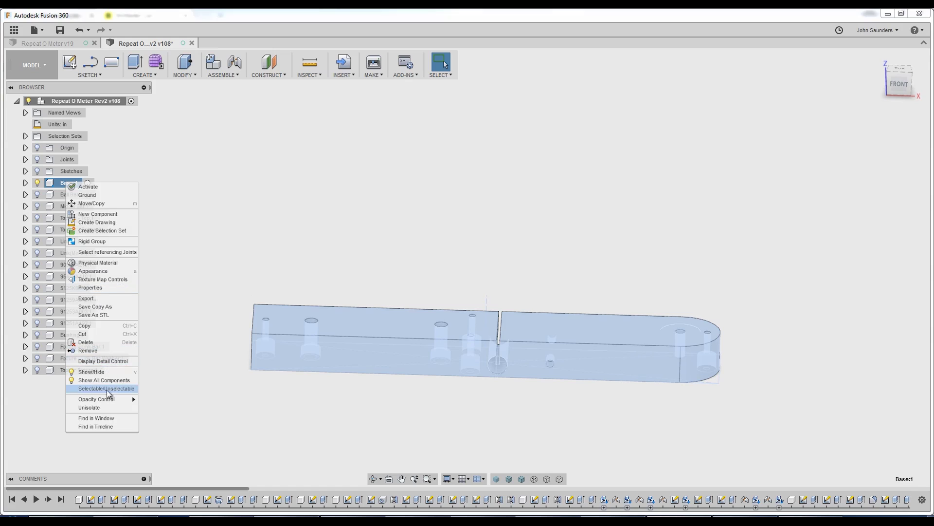
click(99, 406)
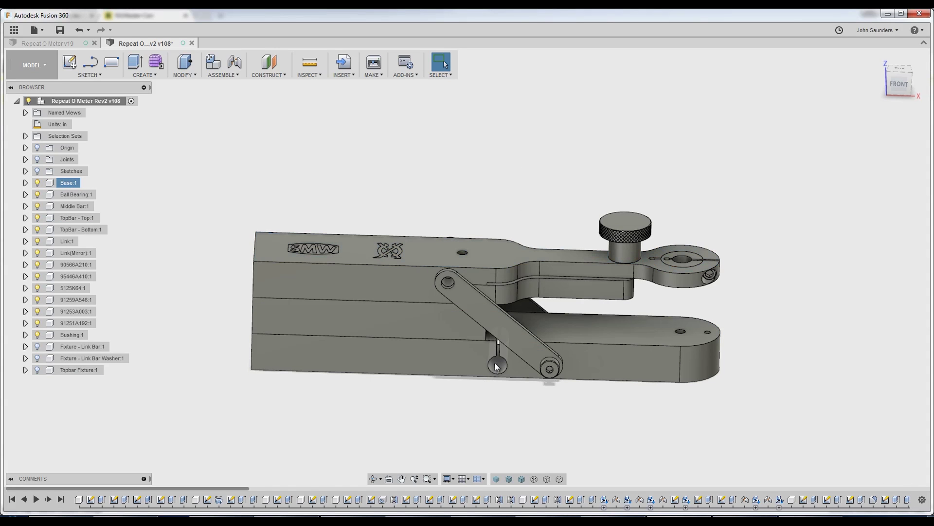
Step: Compare the base slot of the original Repeat O Meter design with the round-ended slot in Rev2, seen from the front
click(70, 44)
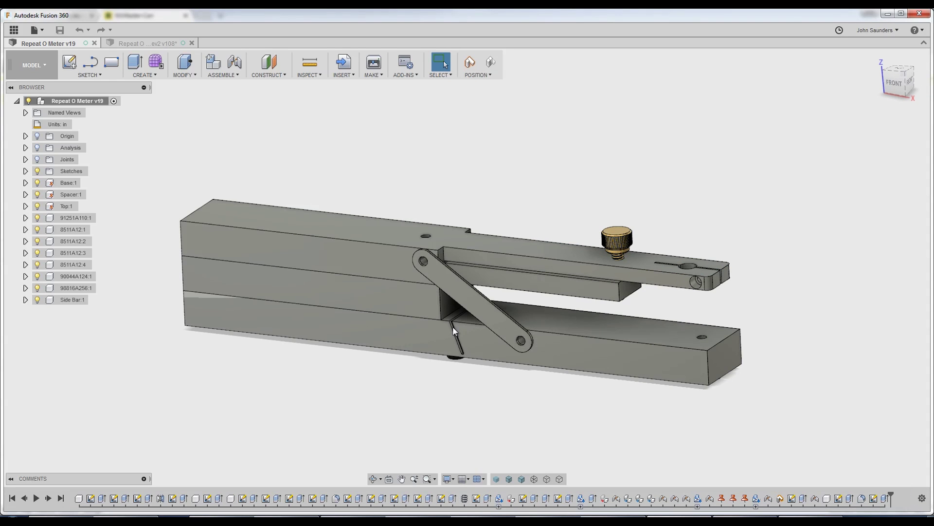
click(162, 47)
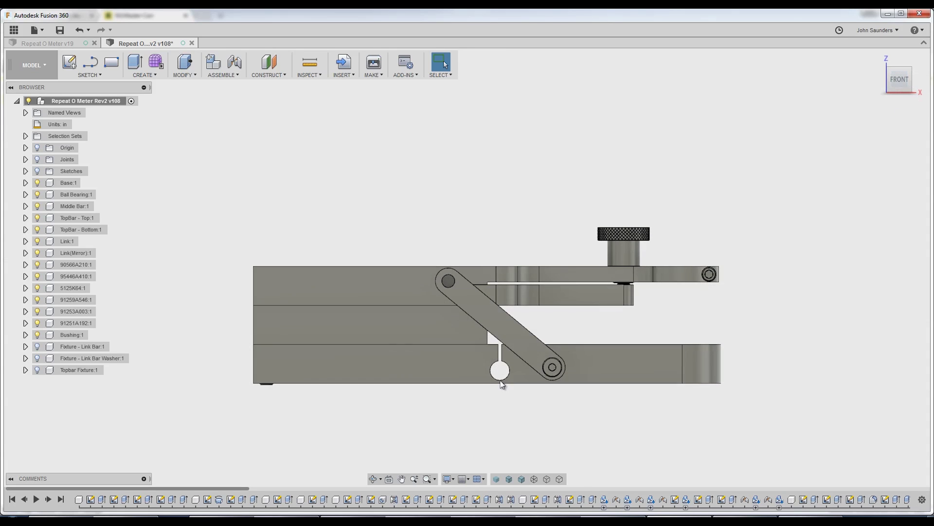
scroll(499, 404, up, 5)
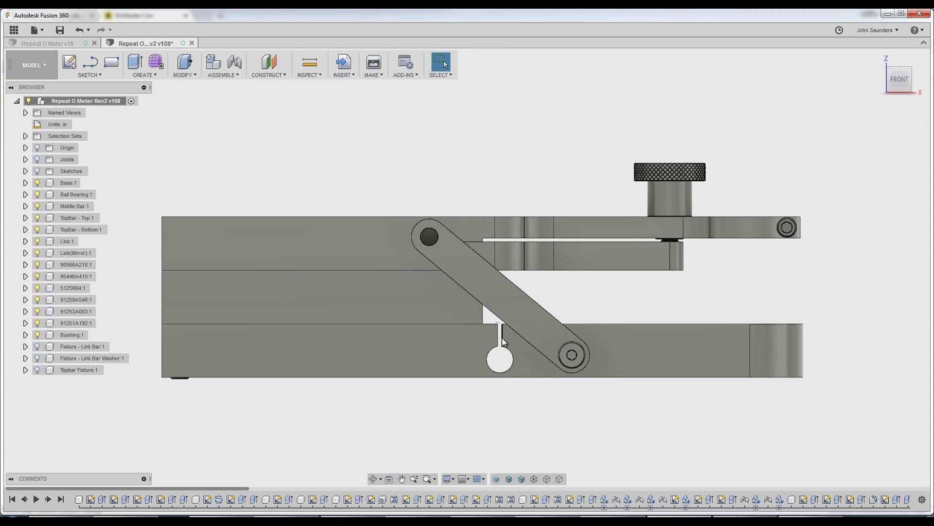
scroll(514, 361, up, 2)
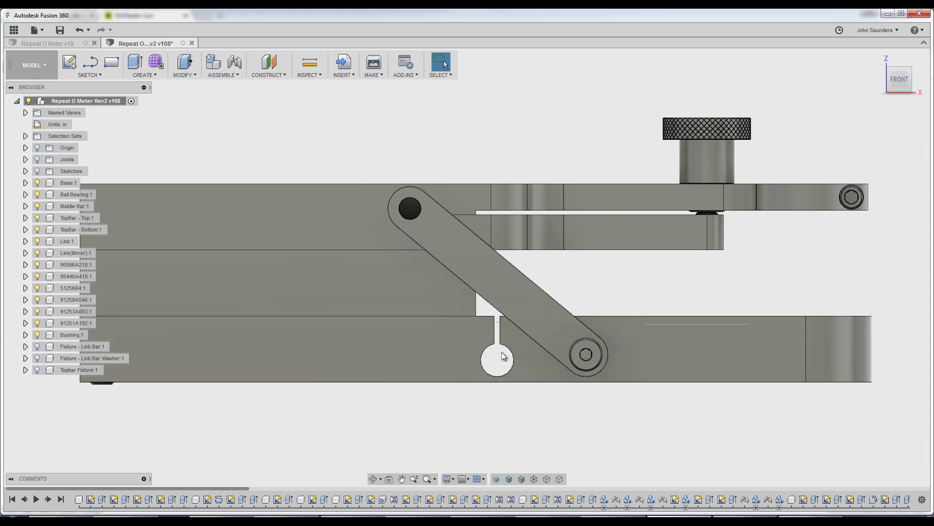
shift+middle_drag(493, 364, 511, 378)
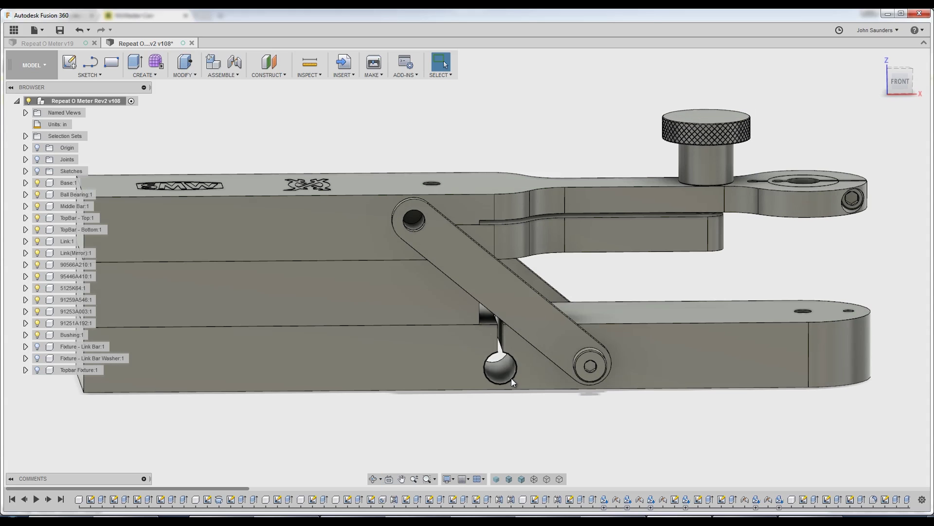
click(509, 379)
Step: Inspect the angled base slot in the original design up close, and examine Rev2's slot and round relief hole in front view
click(73, 46)
scroll(460, 357, up, 10)
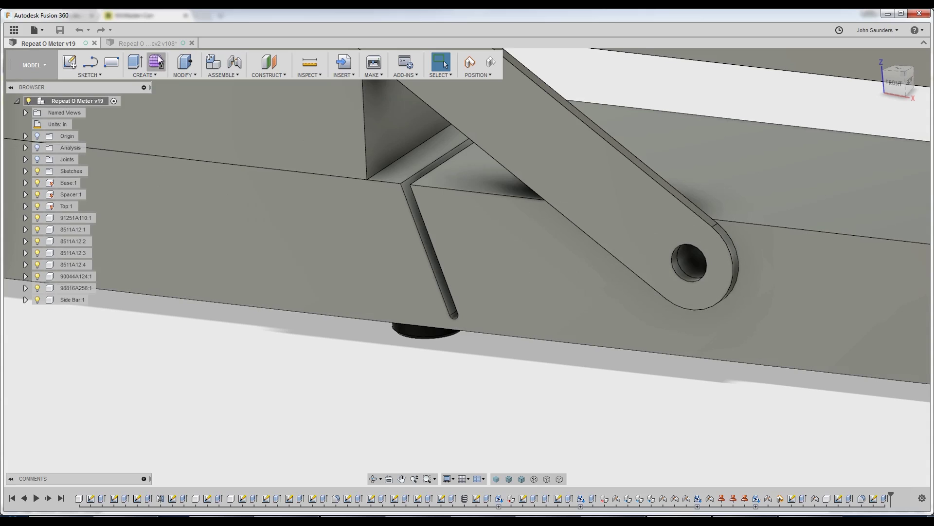
click(146, 43)
scroll(607, 239, down, 3)
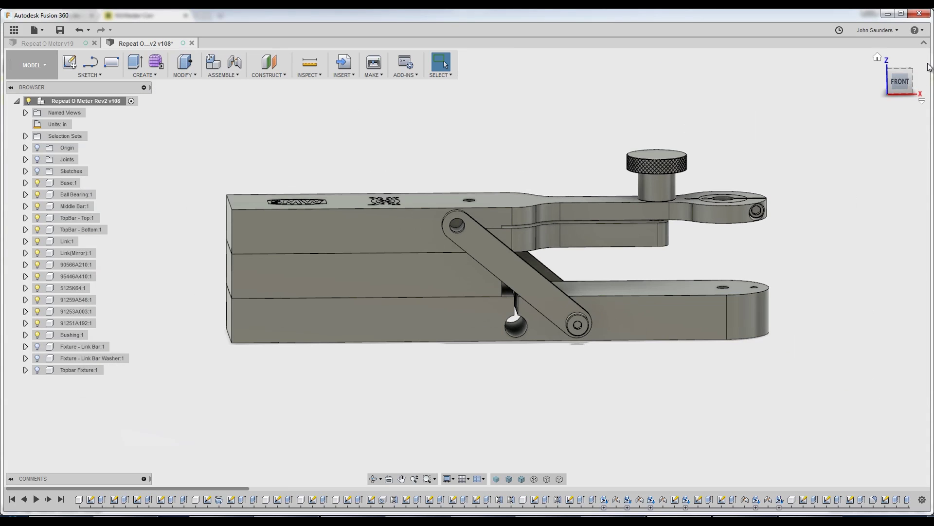
click(900, 81)
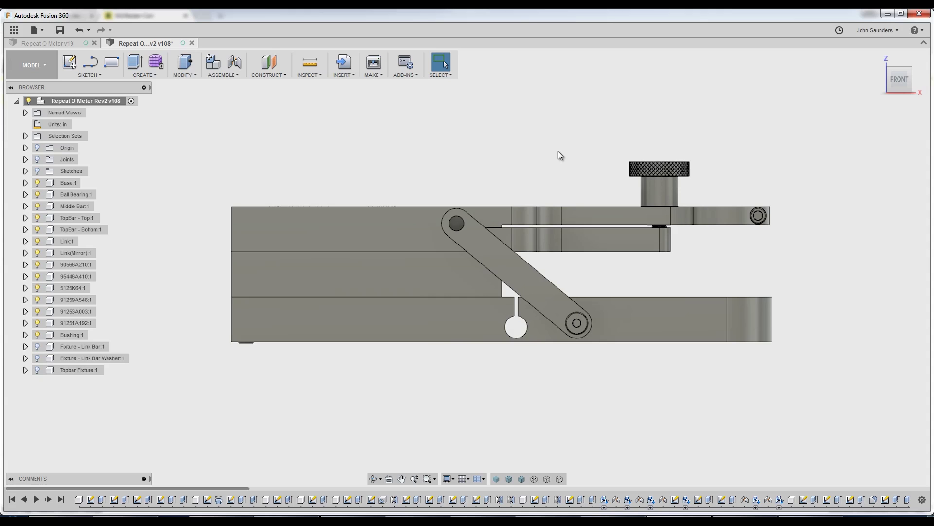
scroll(521, 343, up, 3)
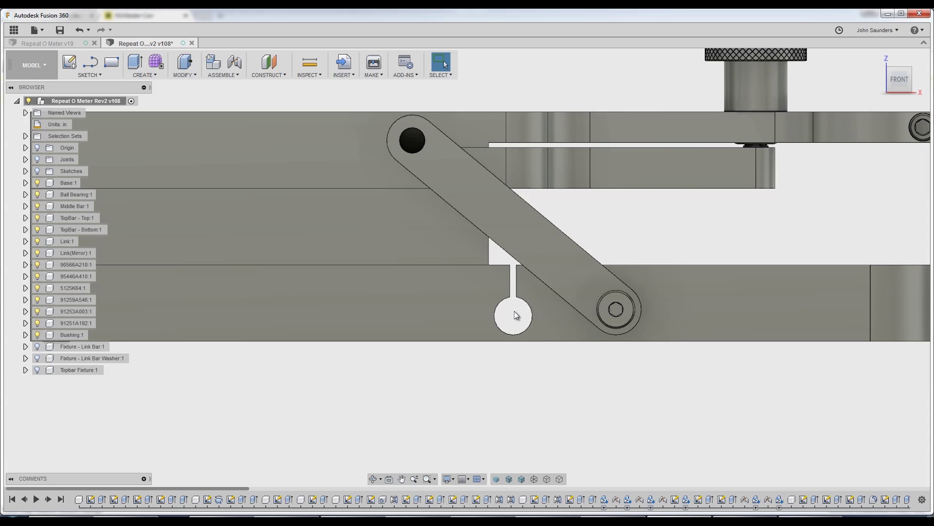
scroll(517, 330, up, 5)
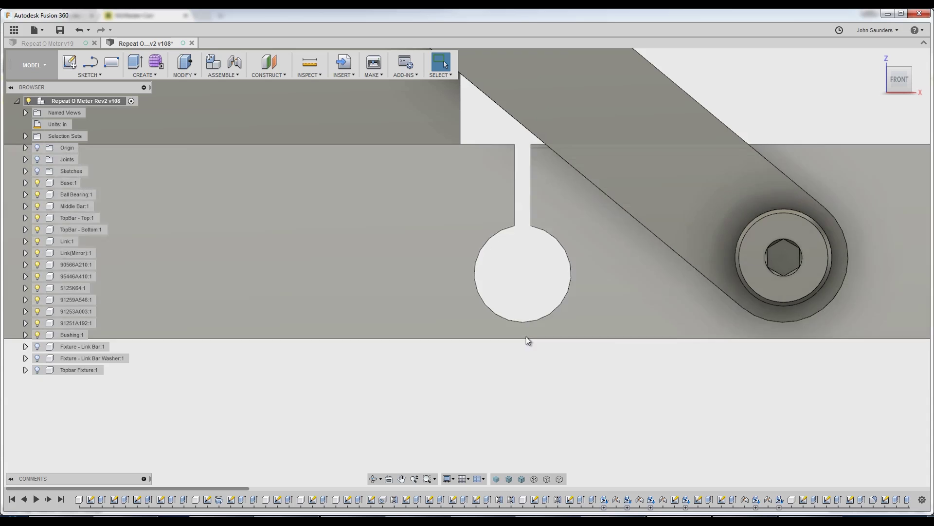
Step: Examine the hole beneath the rounded tip of the base from below, and return to a view of the whole assembly from above
scroll(526, 342, down, 2)
scroll(524, 339, down, 4)
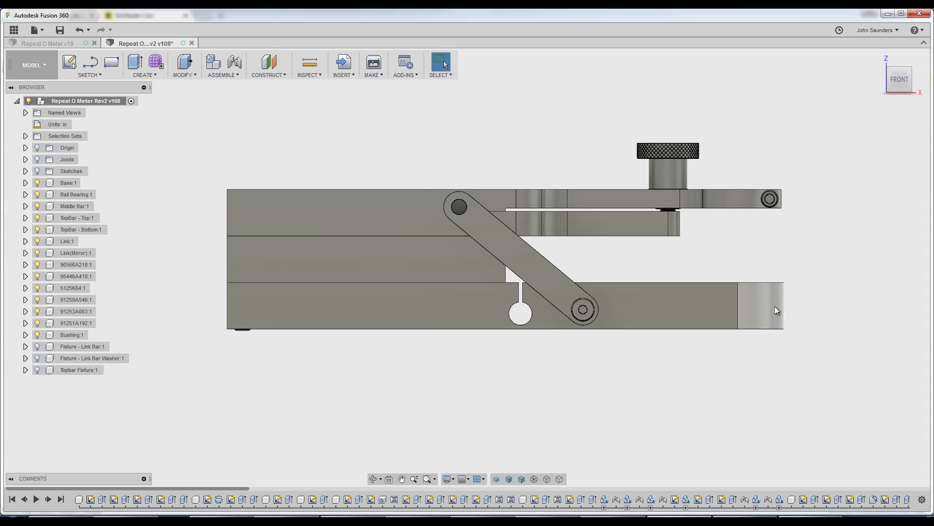
shift+middle_drag(779, 297, 765, 319)
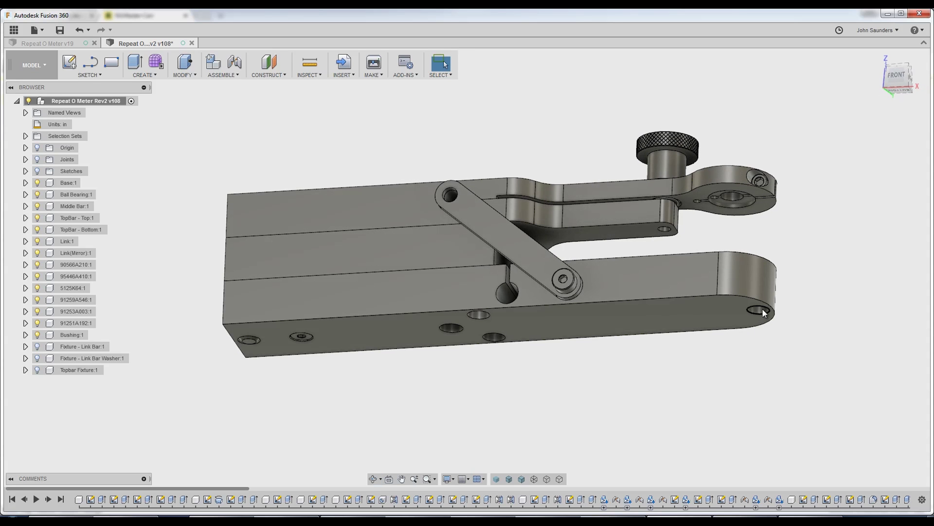
click(758, 313)
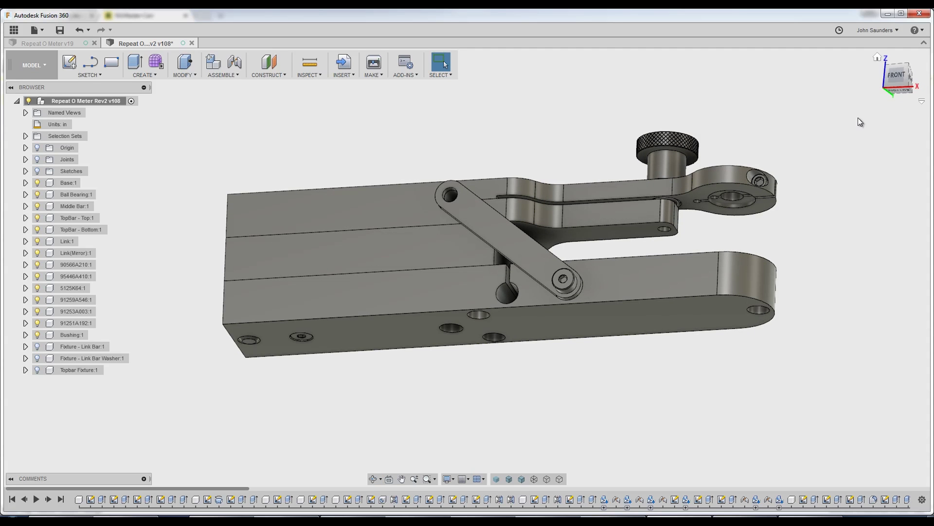
shift+middle_drag(858, 117, 856, 310)
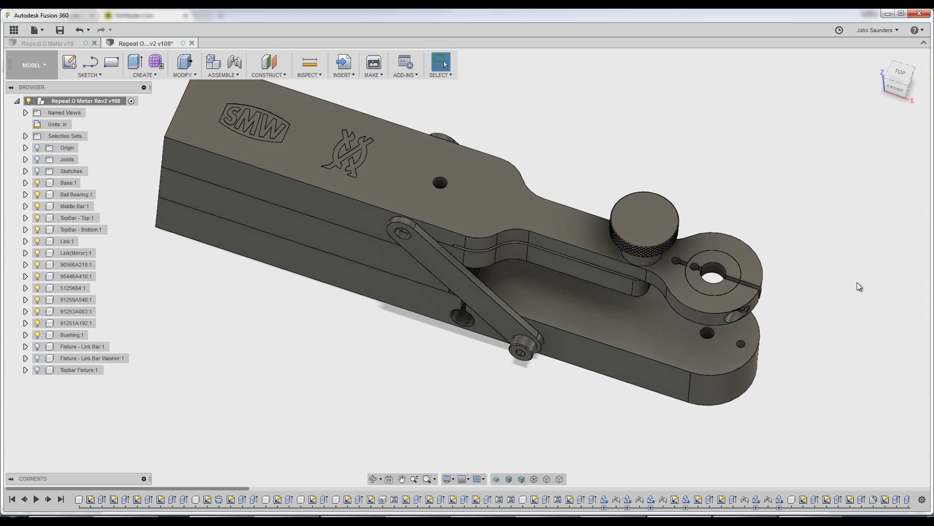
Step: Pull the split bushing out of the top bar's clamp ring, and undo the move
scroll(738, 256, up, 3)
drag(668, 265, 719, 147)
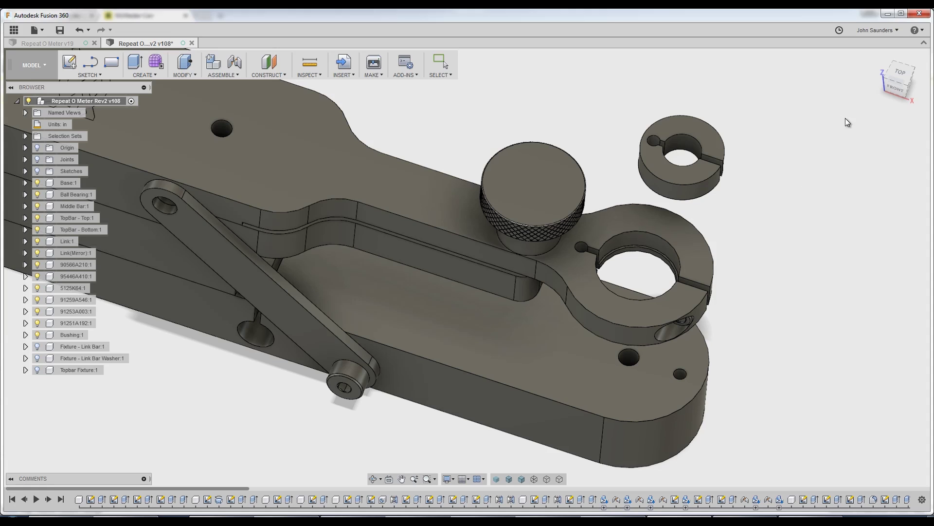
key(ctrl+z)
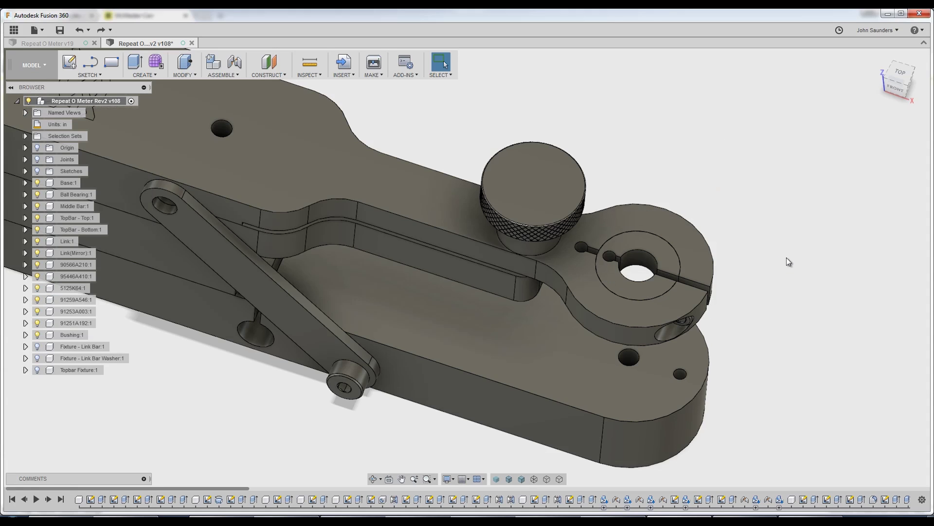
Step: View the full Rev2 assembly from the front
scroll(792, 253, down, 3)
middle_drag(780, 229, 809, 247)
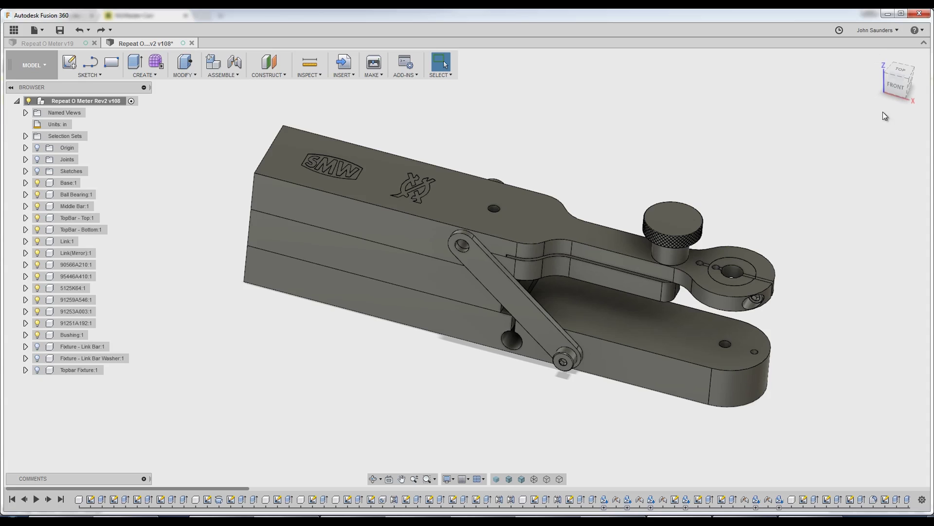
click(892, 89)
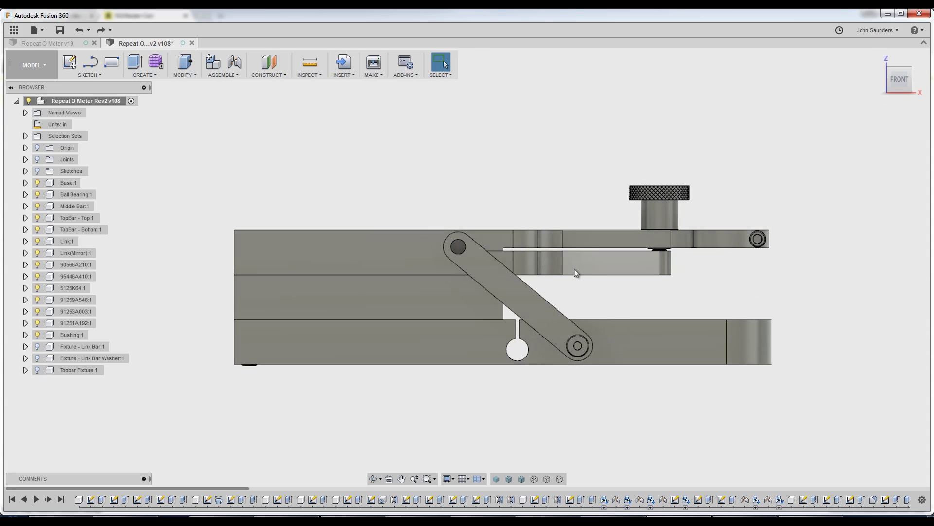
Step: Look through the photos of the physical gauge and its dial indicator in Windows Photo Viewer, and return to the Rev2 design in Fusion 360
click(576, 265)
click(607, 209)
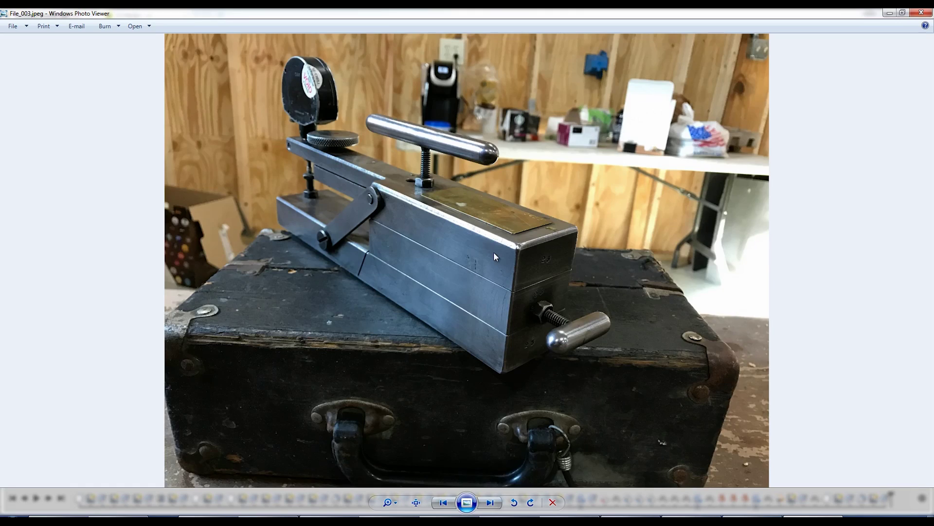
key(Right)
key(Right)
key(Right)
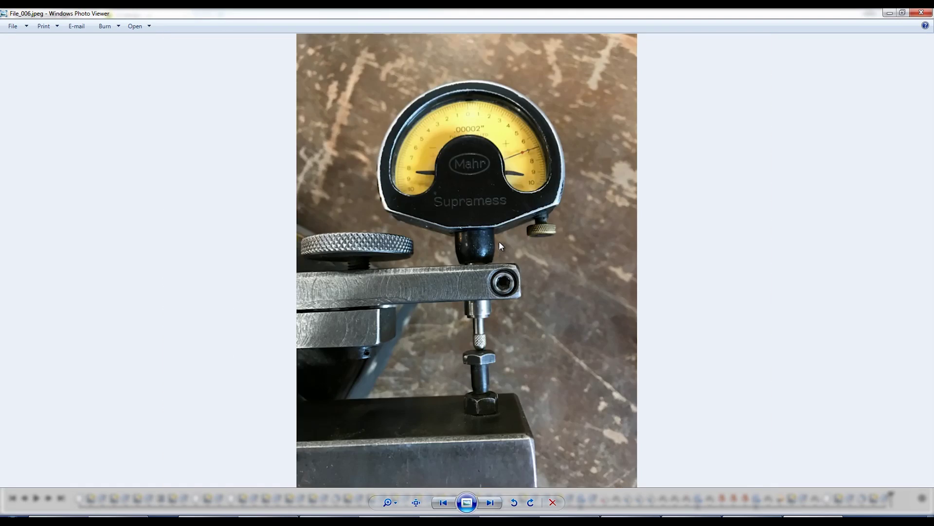
key(Right)
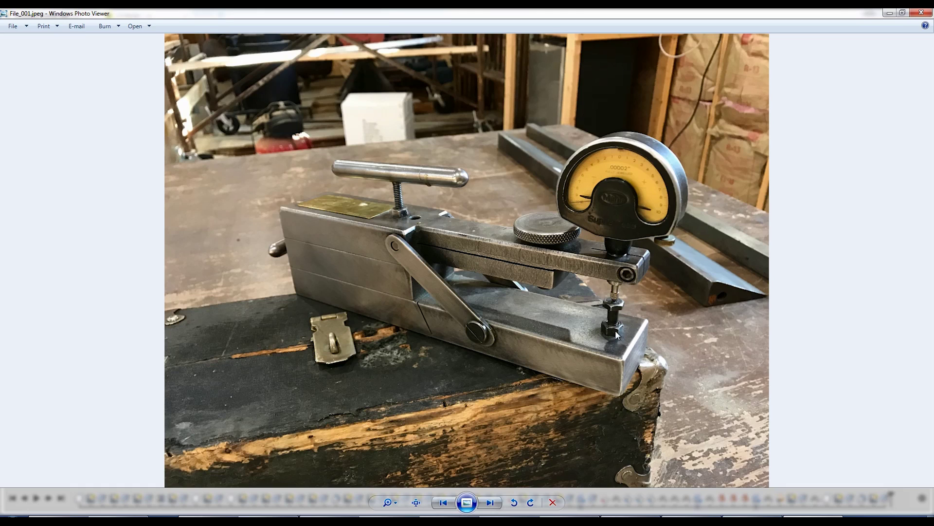
click(888, 14)
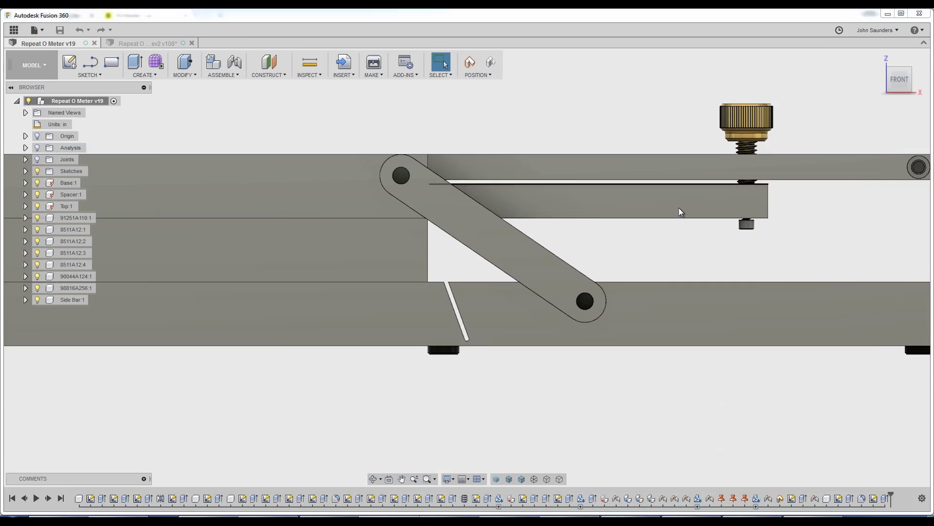
click(145, 44)
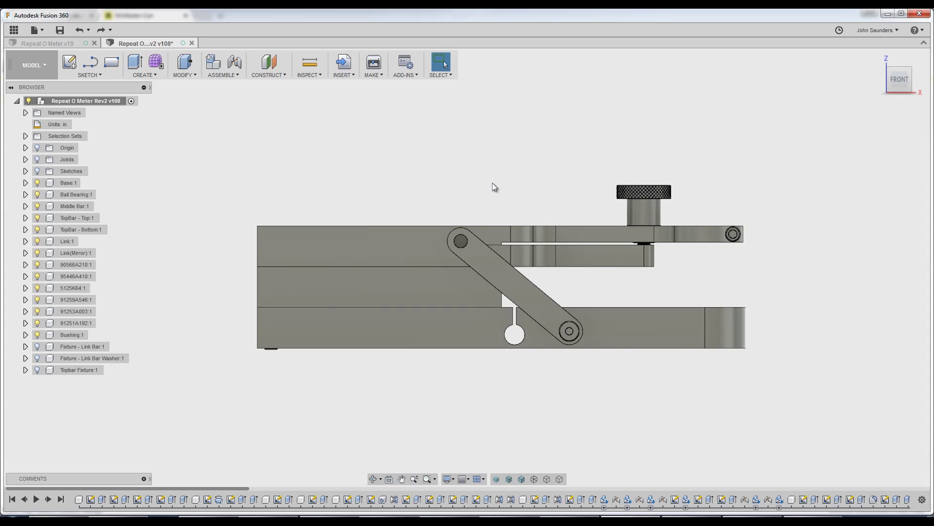
Step: Isolate the TopBar - Top component, seen obliquely from below
shift+middle_drag(492, 183, 515, 194)
click(565, 239)
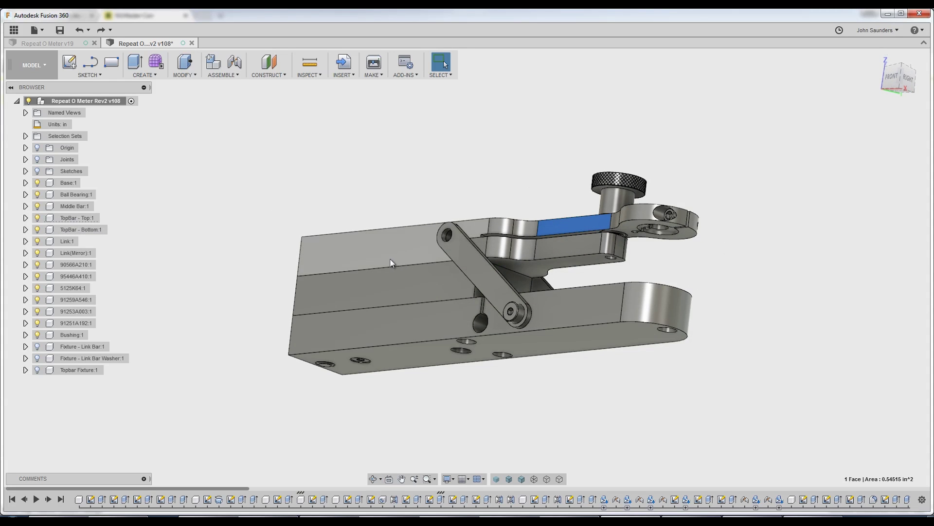
right_click(89, 217)
click(102, 441)
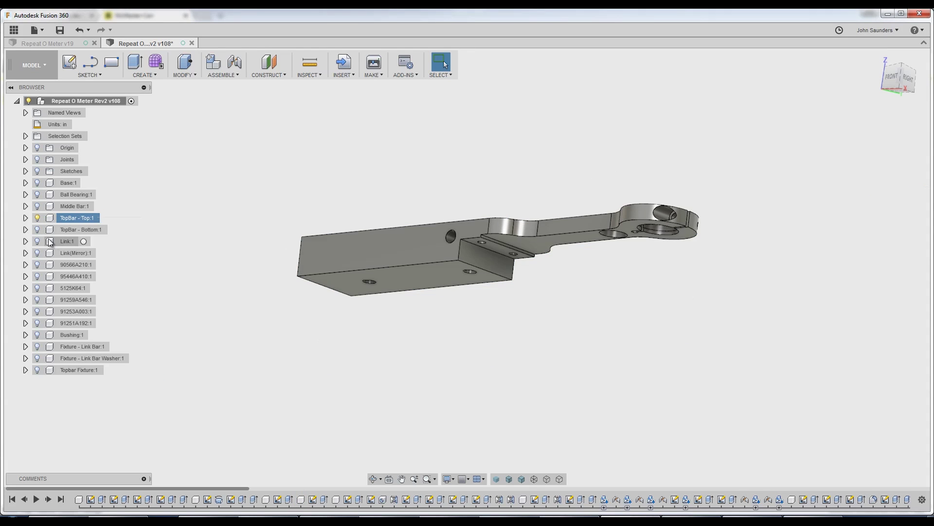
Step: Examine the underside of the isolated top bar, and show the TopBar - Bottom component together with it
shift+middle_drag(467, 117, 486, 165)
click(498, 243)
shift+middle_drag(501, 203, 296, 191)
key(Escape)
click(37, 229)
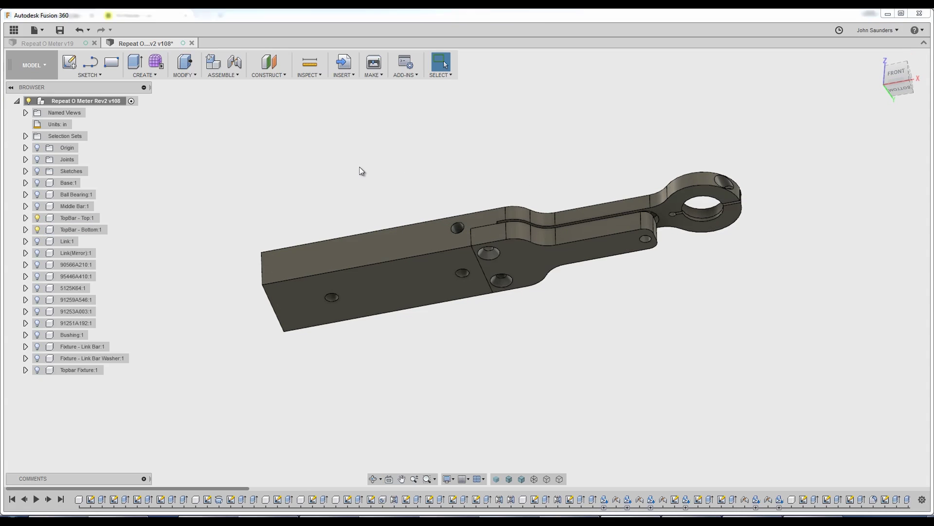
Step: Compare the thin arm sections of the top and bottom bars by alternately selecting their side faces
shift+middle_drag(359, 170, 377, 200)
scroll(496, 224, up, 2)
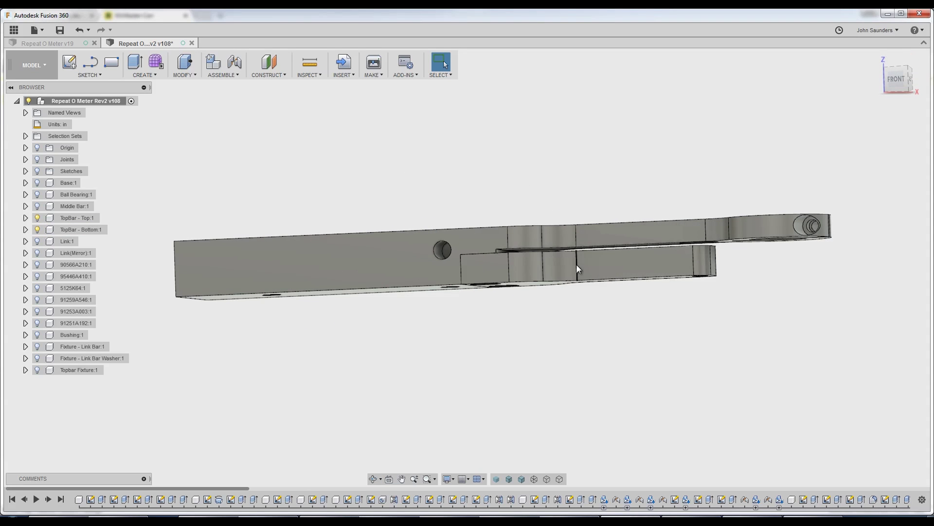
click(577, 265)
click(592, 315)
click(577, 235)
shift+middle_drag(675, 351, 625, 334)
click(651, 240)
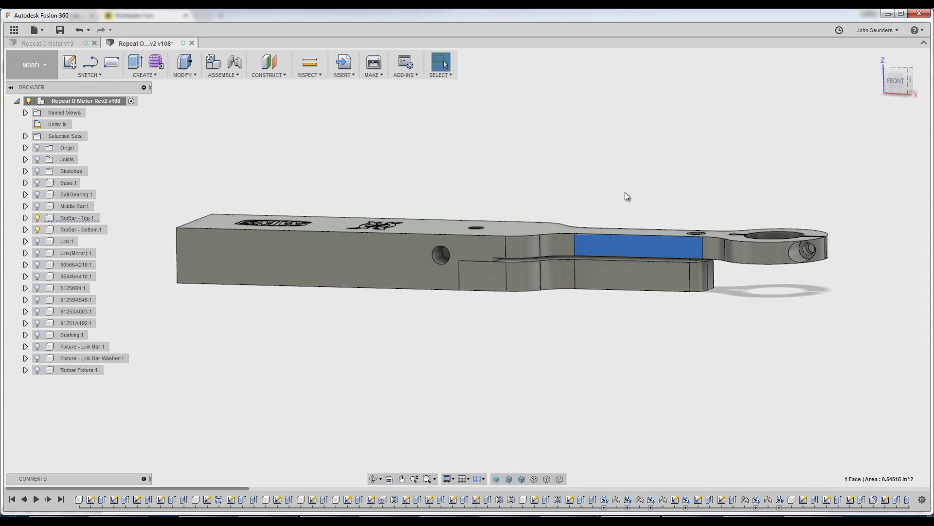
click(624, 191)
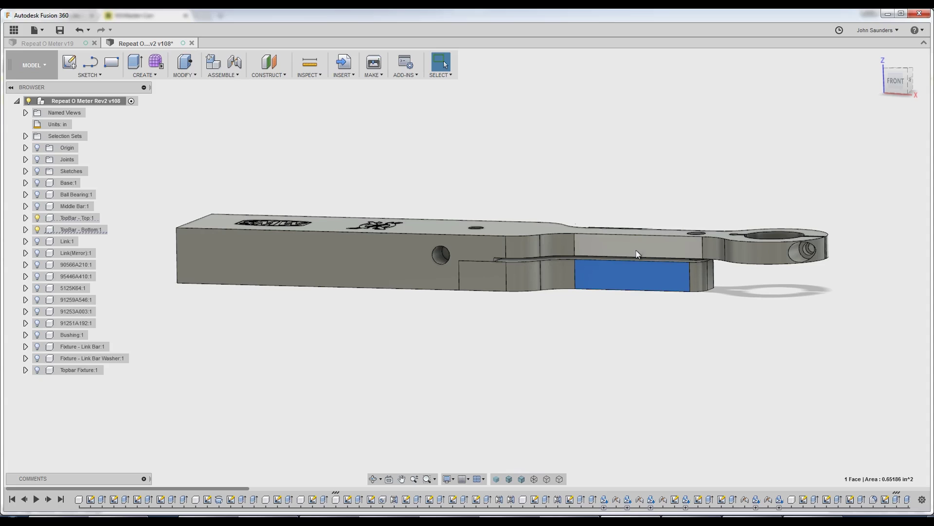
click(670, 252)
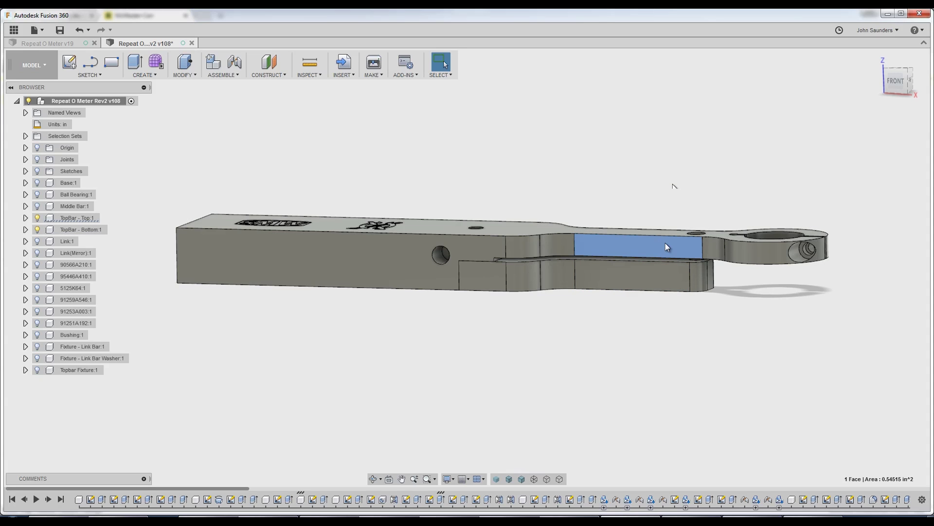
click(635, 274)
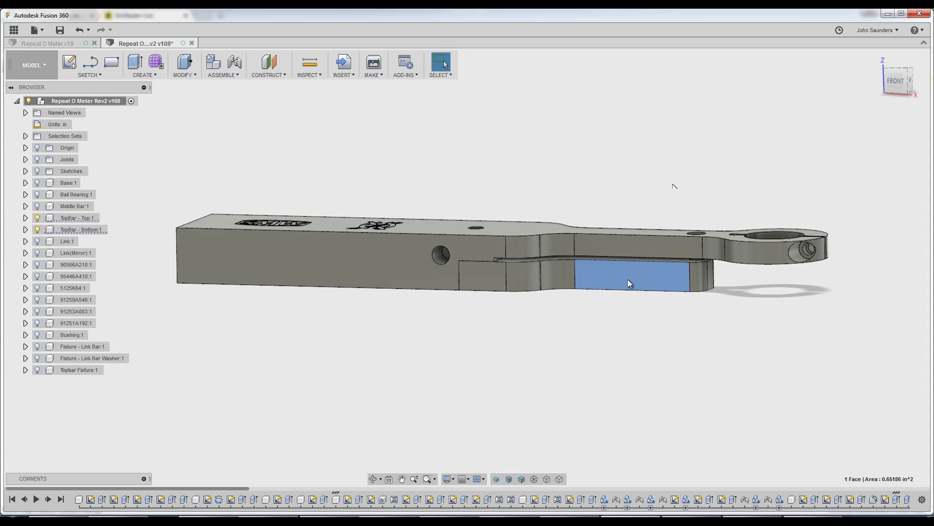
click(569, 353)
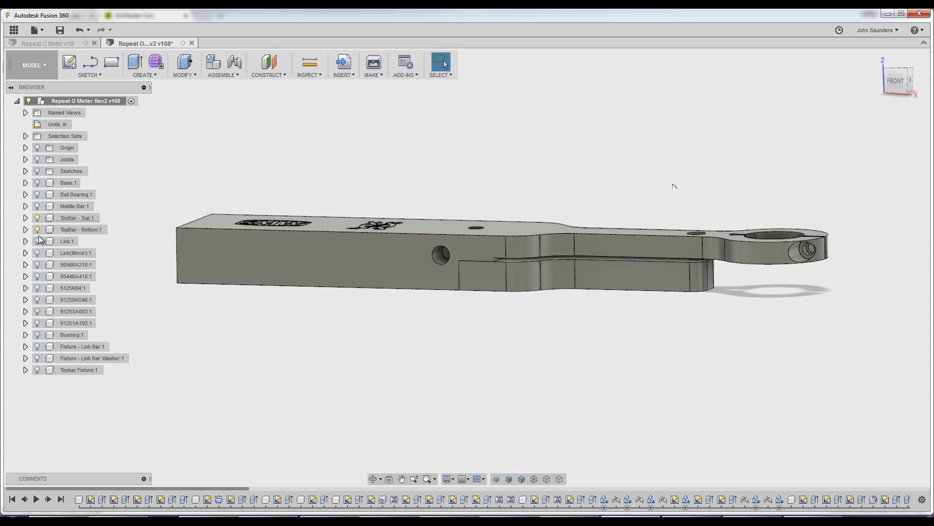
Step: Hide TopBar - Bottom to expose the nut pocket, and show the nut and knurled thumb screw on TopBar - Top
shift+middle_drag(577, 352, 579, 312)
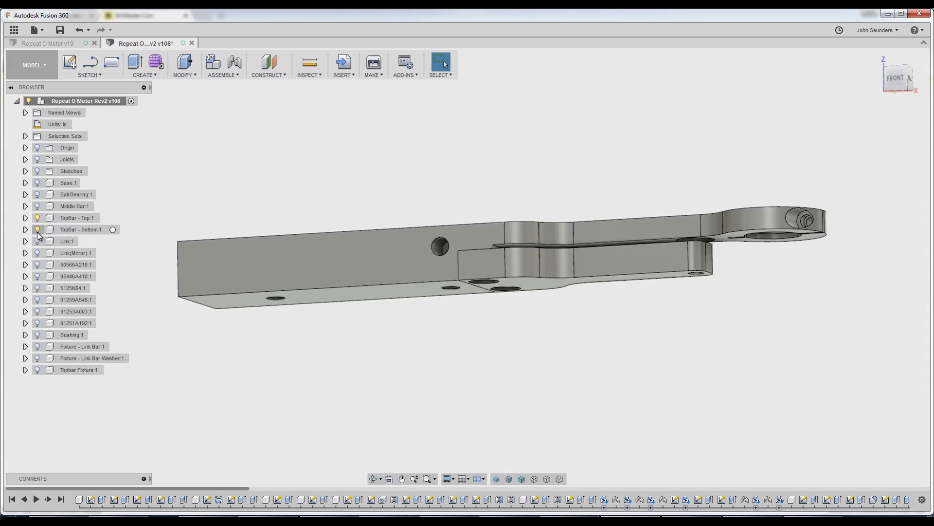
click(37, 230)
shift+middle_drag(477, 175, 501, 178)
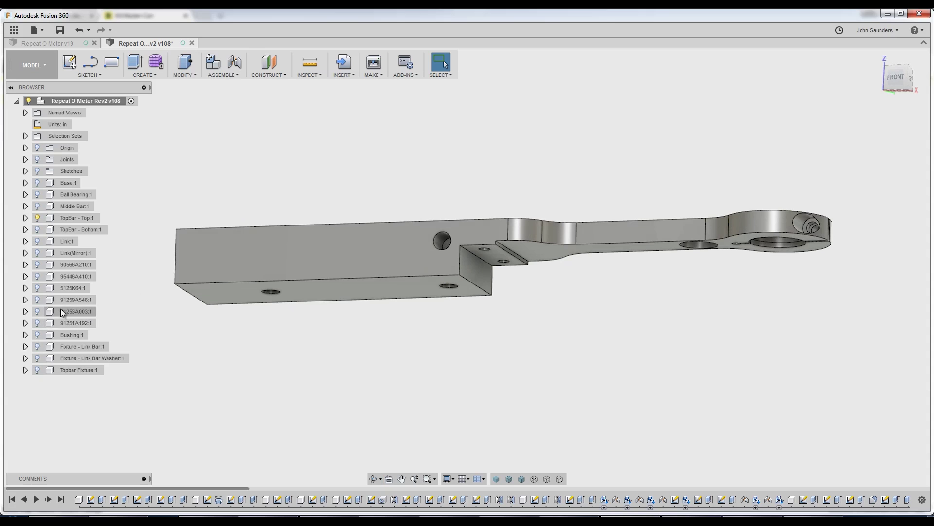
click(38, 265)
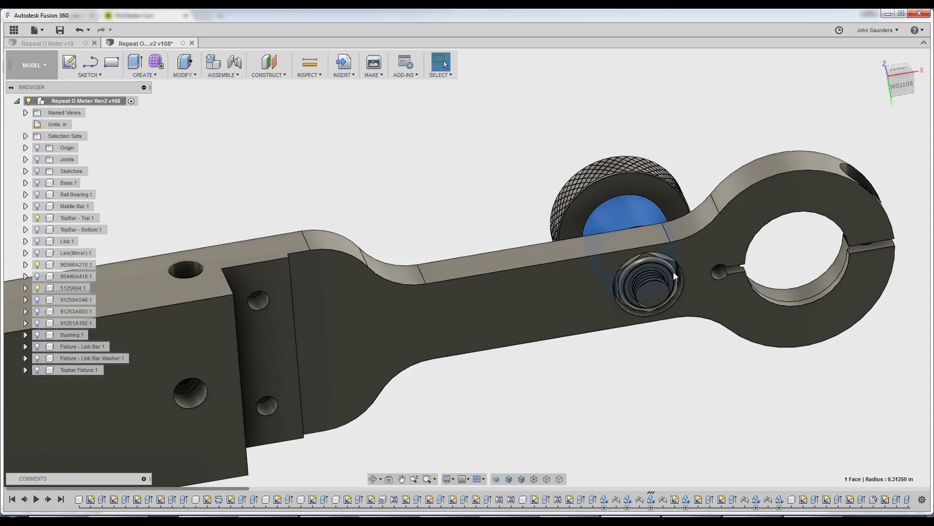
Step: Set the visual style to wireframe and examine from the front how the thumb screw passes through the nut in the top bar
shift+middle_drag(697, 154, 705, 194)
shift+middle_drag(667, 275, 670, 291)
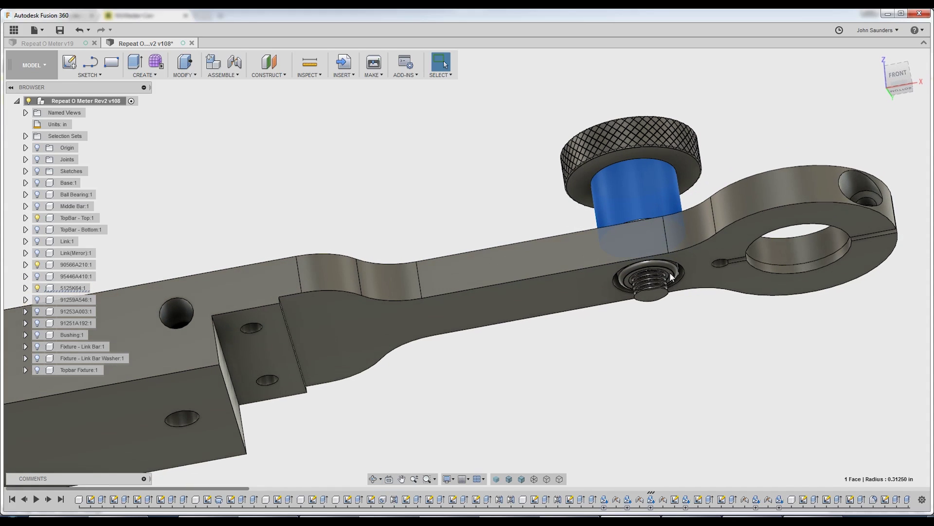
click(534, 479)
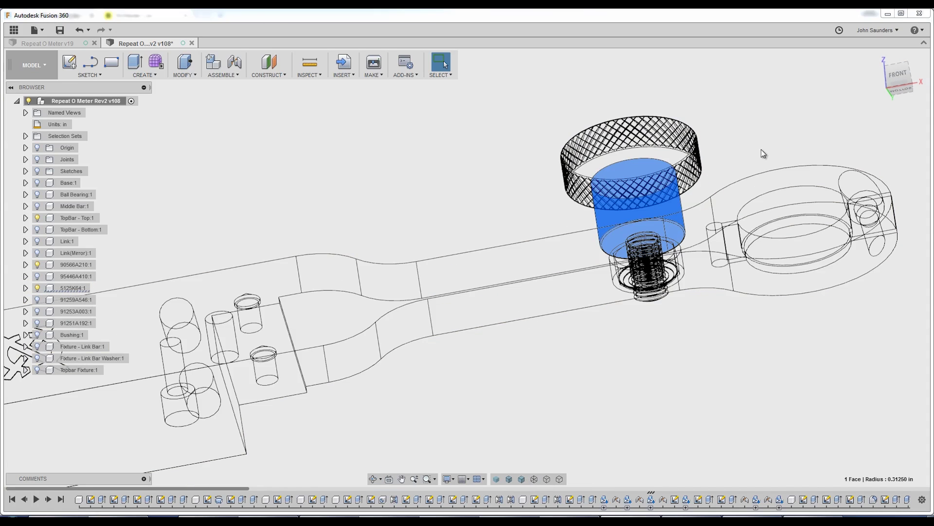
click(898, 74)
scroll(640, 242, up, 3)
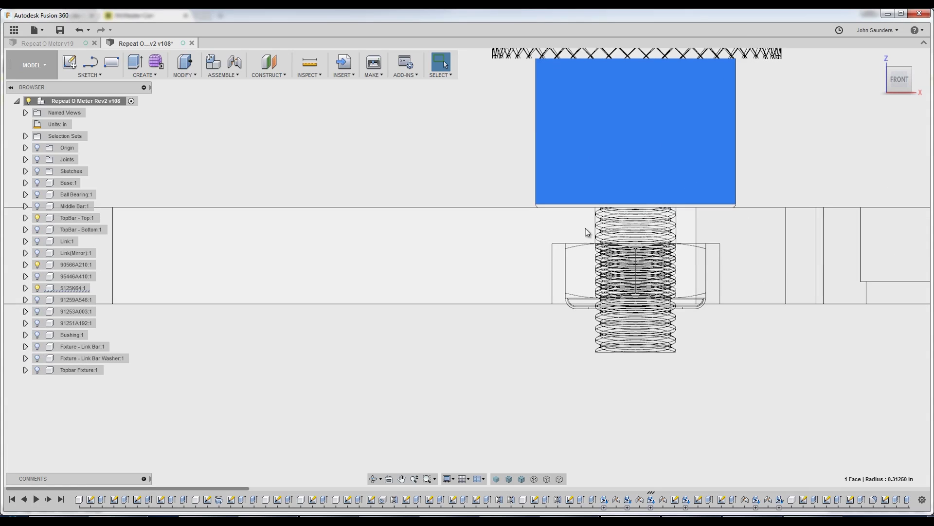
scroll(638, 166, down, 2)
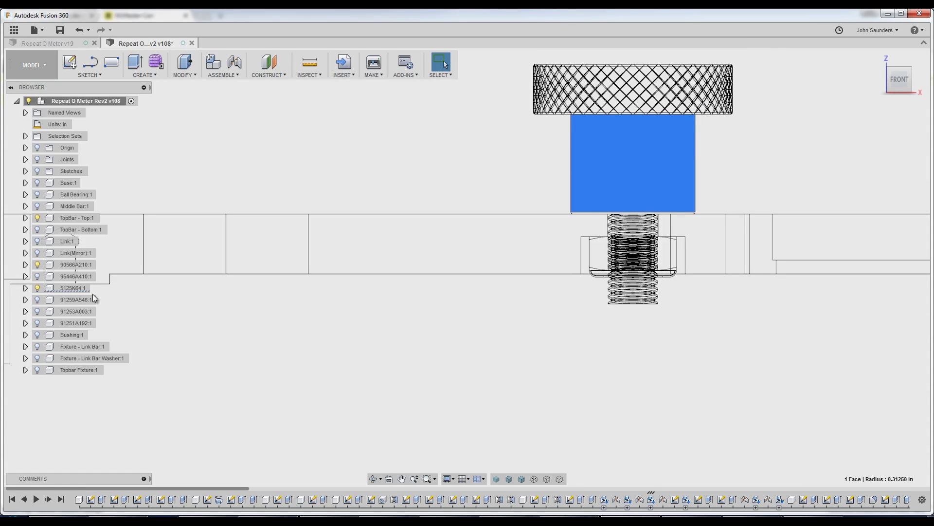
Step: Show TopBar - Bottom again and examine the area beneath the thumb screw's tip in the wireframe front view
click(37, 229)
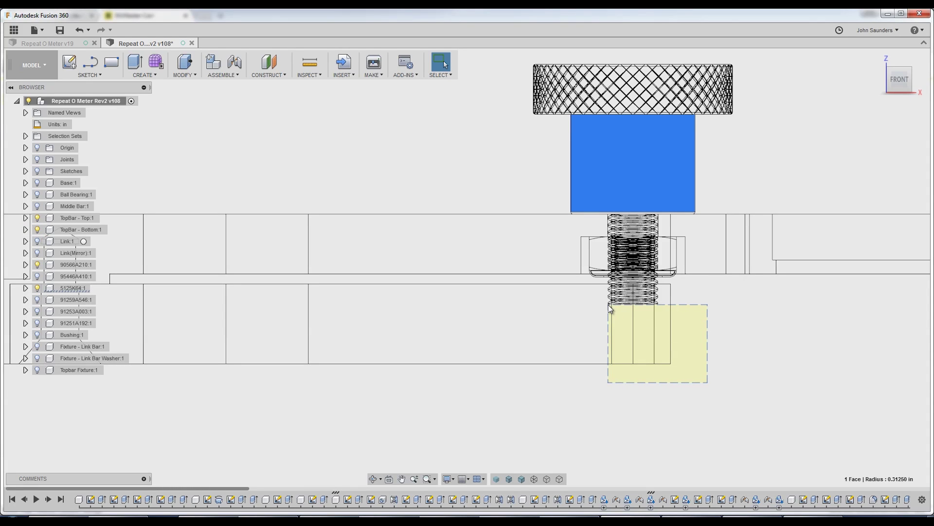
drag(609, 304, 608, 304)
click(750, 313)
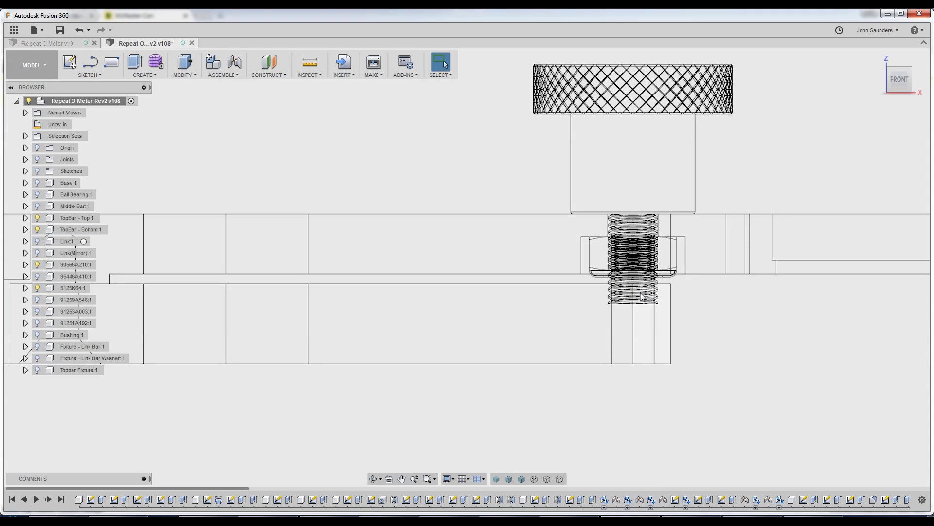
scroll(636, 308, down, 4)
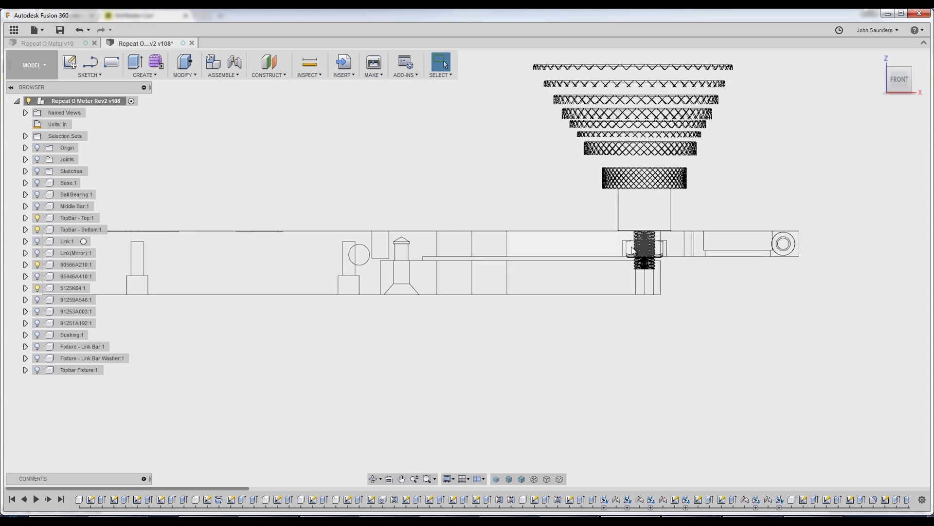
scroll(482, 371, down, 3)
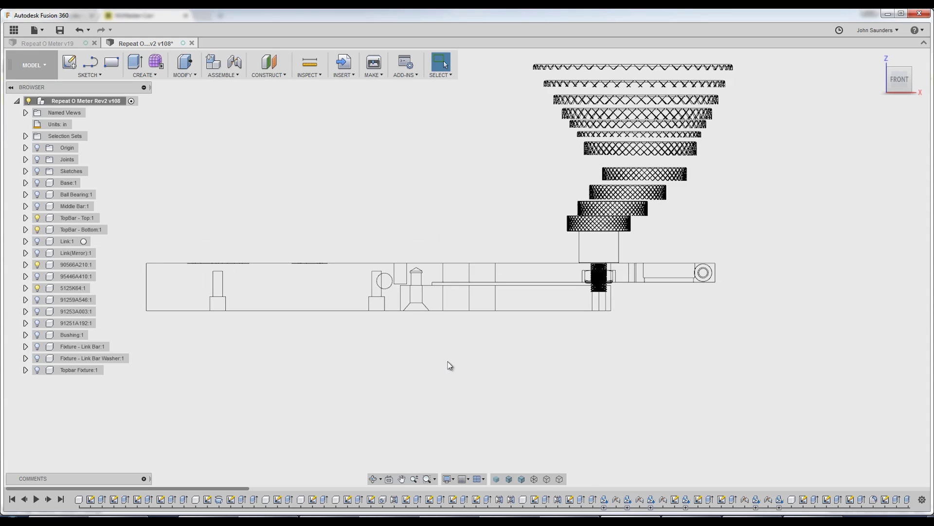
Step: Switch to the browser, open the Visual Styles page on the Autodesk App Store from the Google results, and return to Fusion 360
click(533, 481)
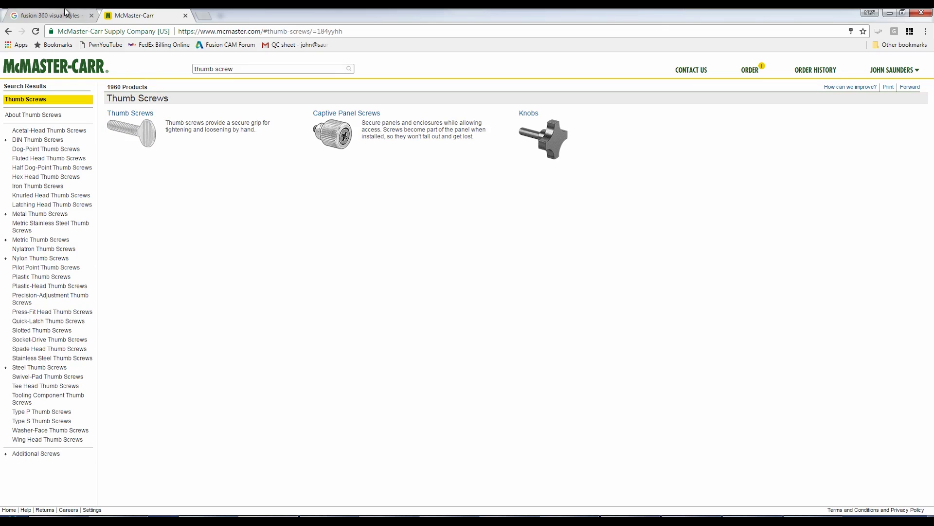
click(67, 12)
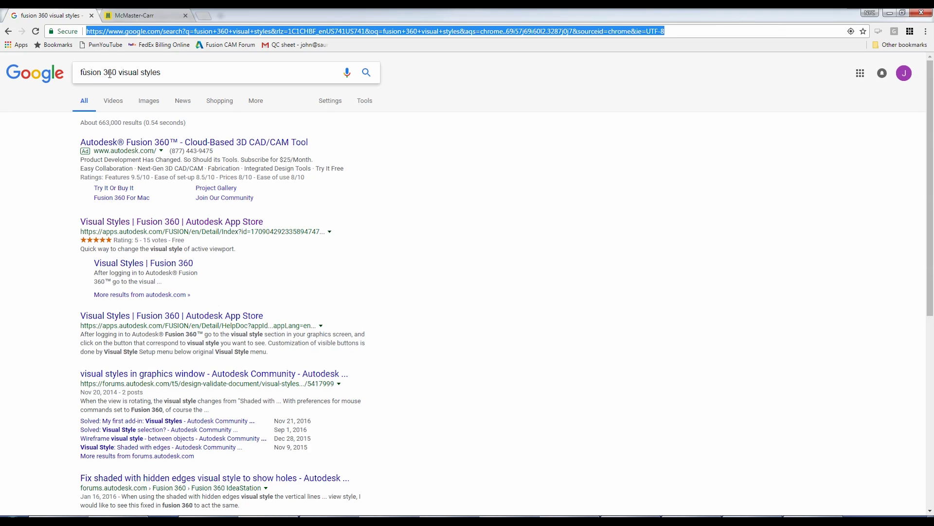
drag(163, 73, 44, 79)
click(185, 77)
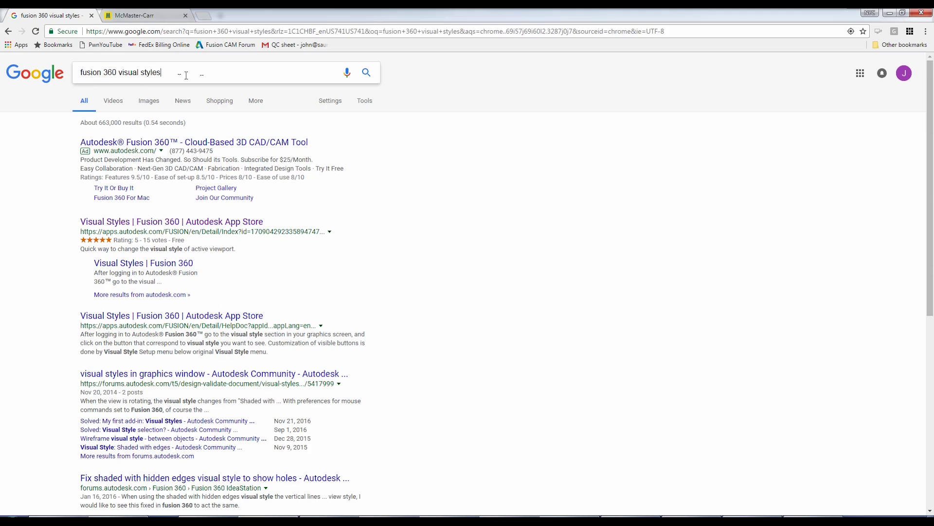
click(180, 222)
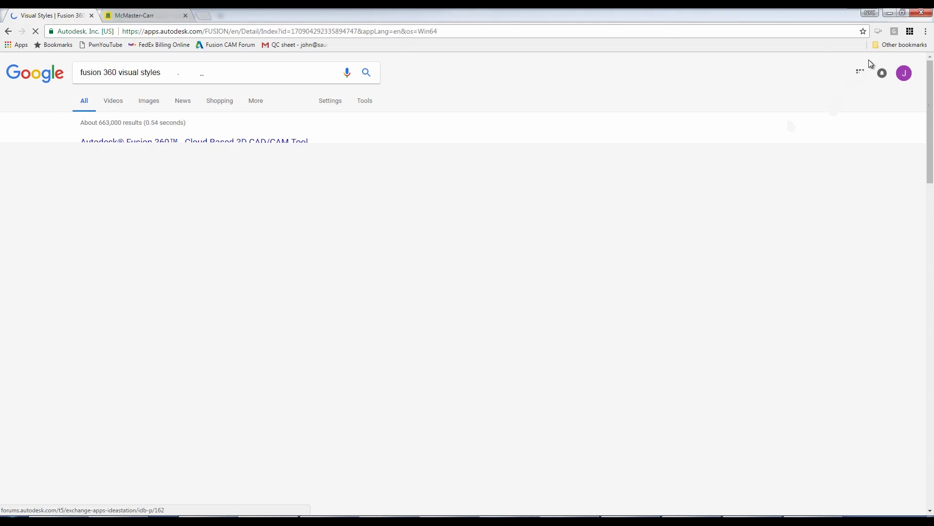
click(890, 16)
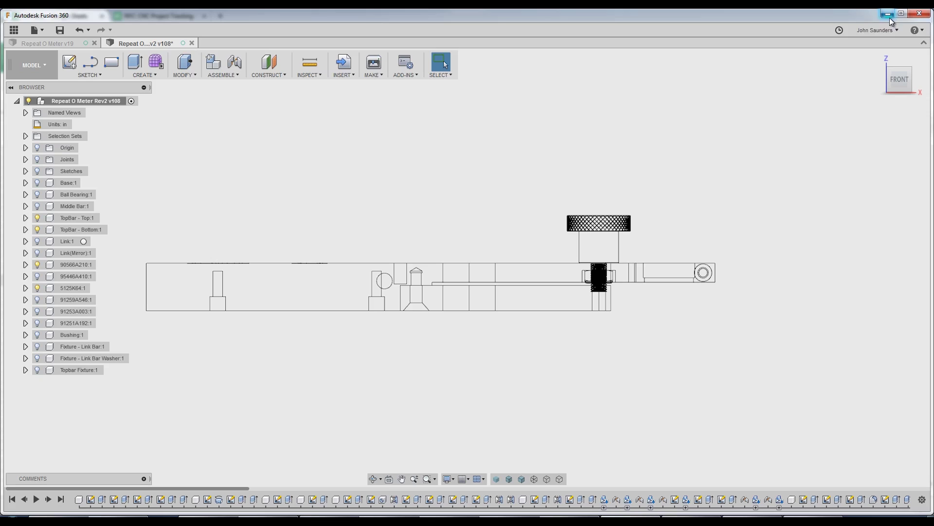
Step: Switch the top bars to shaded with visible edges, view them at an angle, and change the style to wireframe
click(522, 479)
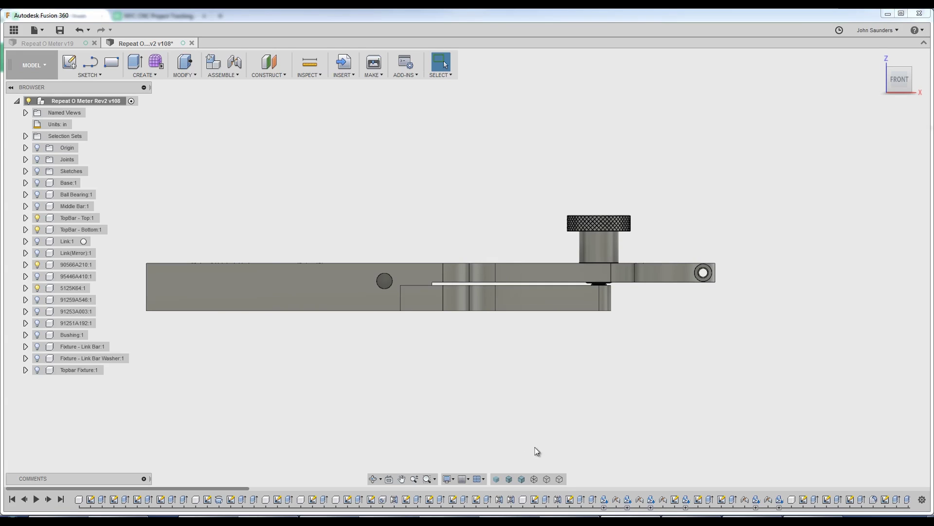
shift+middle_drag(533, 381, 532, 408)
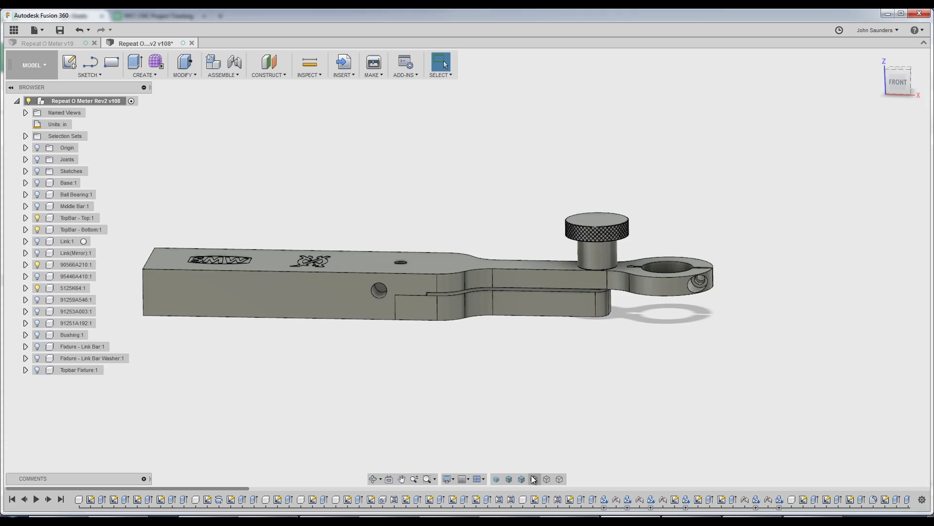
click(534, 479)
Step: Examine the internal holes, nut and thumb screw of the top bars in wireframe from the front and from above
shift+middle_drag(576, 386, 582, 360)
scroll(581, 358, up, 3)
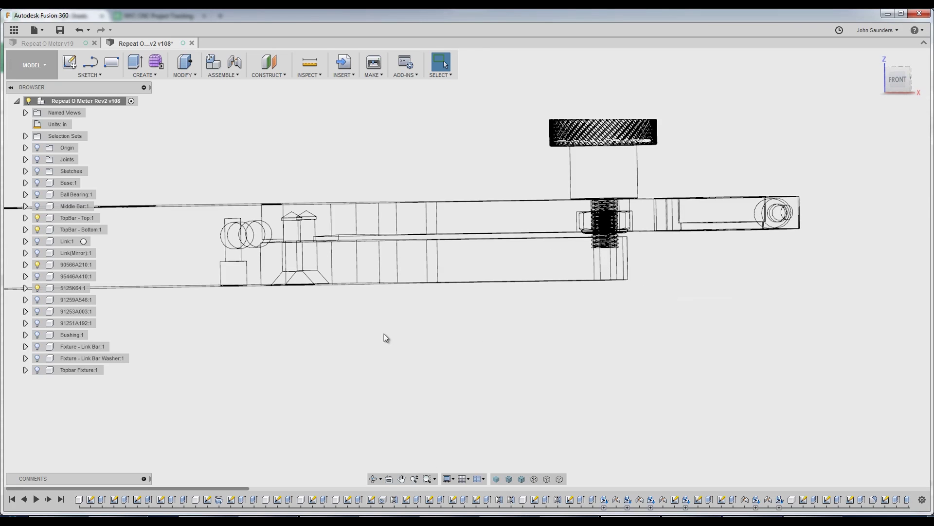
middle_drag(361, 350, 586, 343)
shift+middle_drag(460, 360, 492, 372)
scroll(468, 399, down, 4)
middle_drag(551, 389, 568, 409)
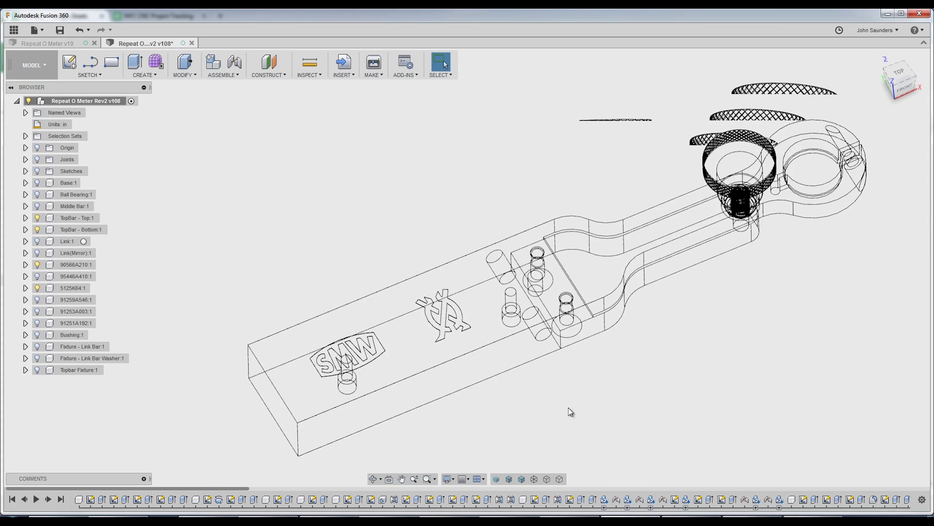
scroll(564, 395, up, 5)
drag(443, 198, 623, 372)
click(633, 386)
shift+middle_drag(633, 391, 593, 361)
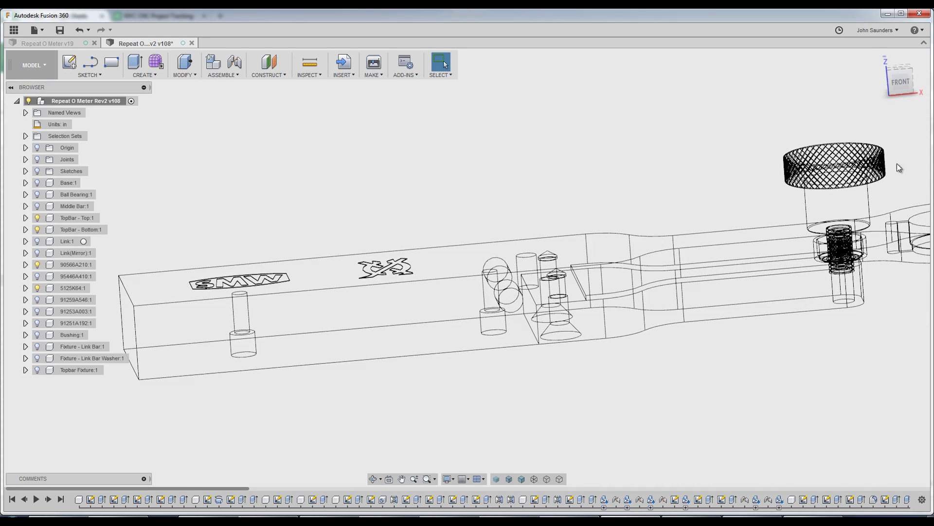
Step: Inspect the vertical hole beside the logos in the wireframe front view, and select its cylindrical face in shaded display
click(899, 85)
scroll(596, 277, up, 5)
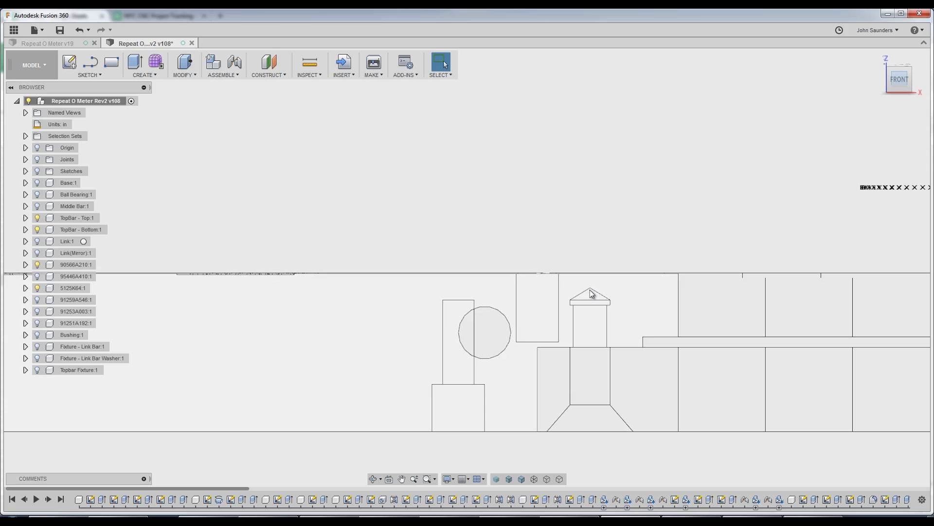
mouse_move(596, 276)
shift+middle_down()
mouse_move(528, 208)
mouse_move(520, 163)
mouse_move(509, 411)
shift+middle_up()
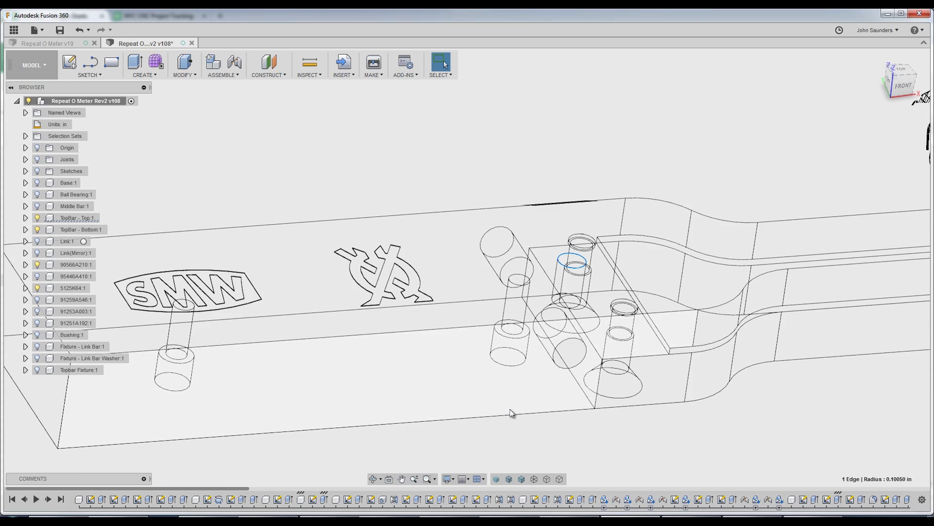
click(523, 479)
click(571, 256)
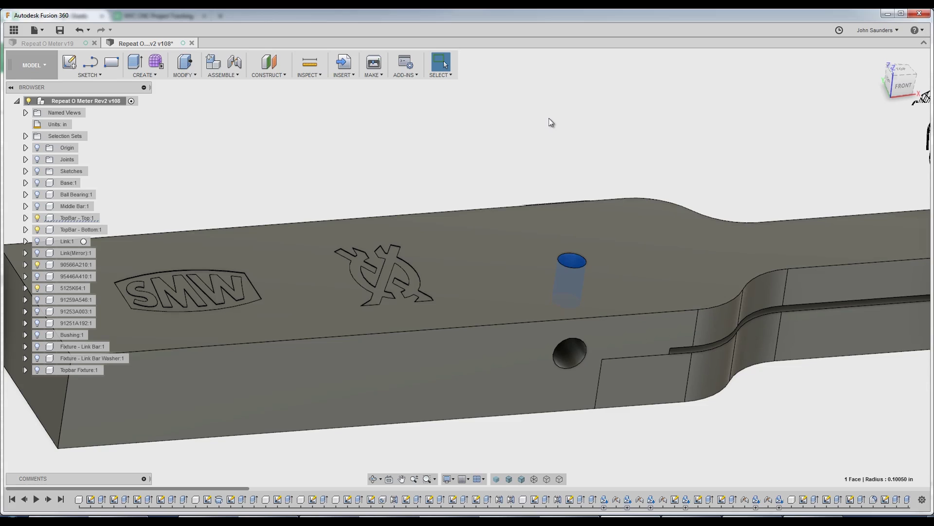
click(550, 122)
Step: Inspect the top bar's counterbored holes from below in wireframe with hidden edges, selecting one hole's edge, and restore shaded display
click(546, 477)
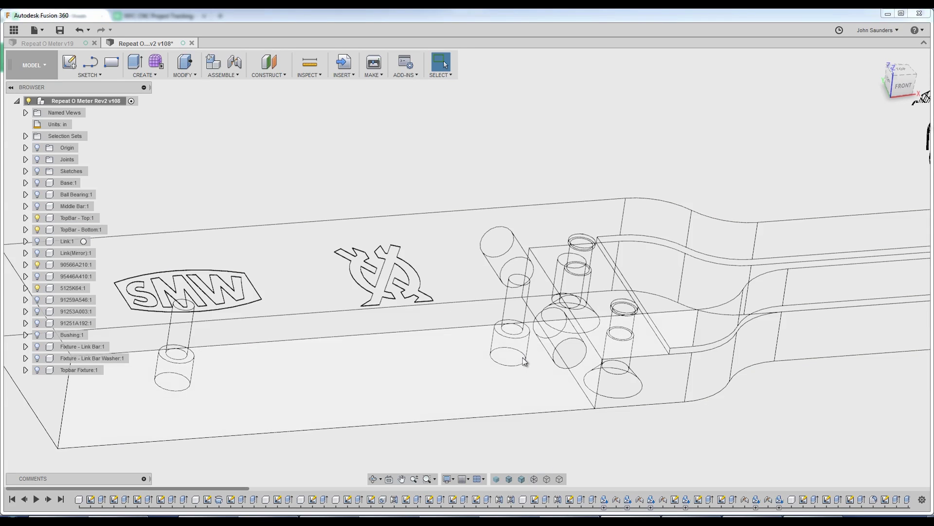
mouse_move(526, 363)
shift+middle_down()
mouse_move(518, 375)
mouse_move(576, 362)
mouse_move(538, 368)
mouse_move(517, 355)
mouse_move(535, 427)
shift+middle_up()
scroll(535, 427, down, 3)
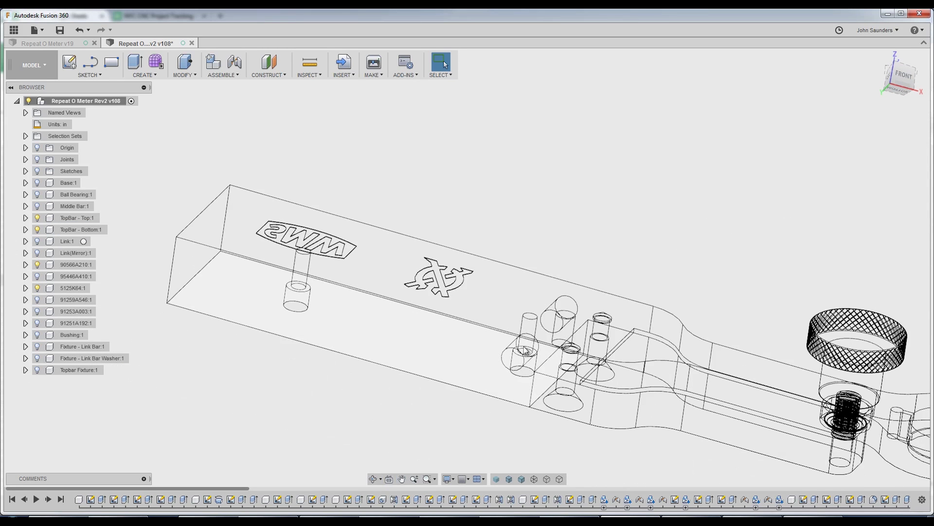
click(522, 376)
scroll(528, 372, down, 2)
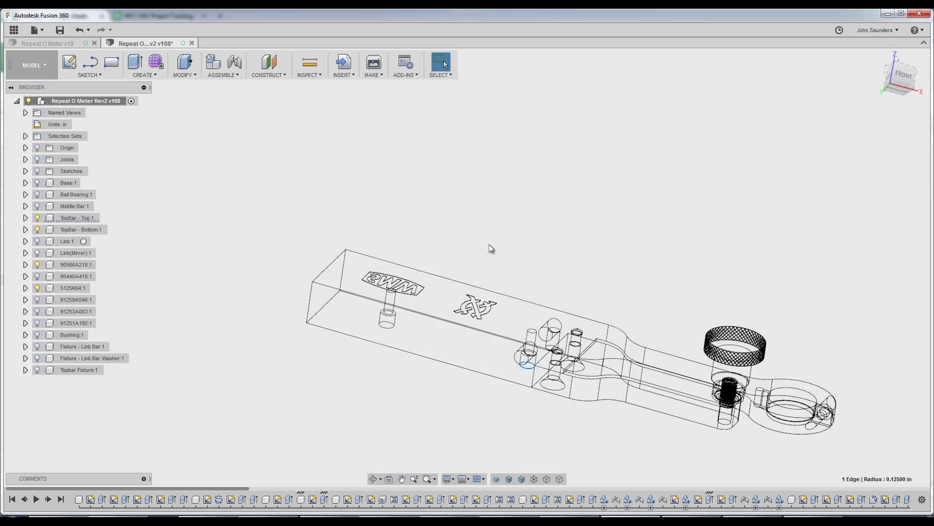
click(539, 275)
click(522, 478)
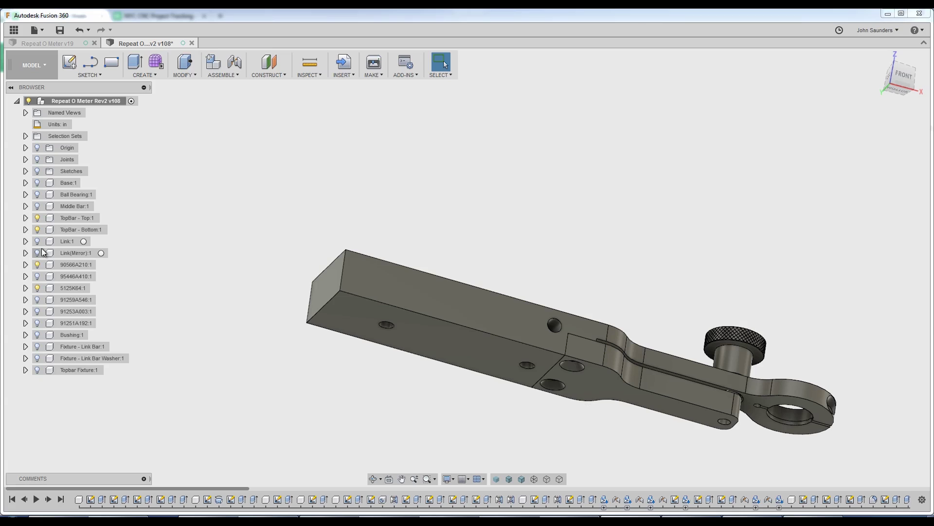
Step: Show the screw 95446A410, followed by all components of the Repeat O Meter Rev2 assembly
click(37, 276)
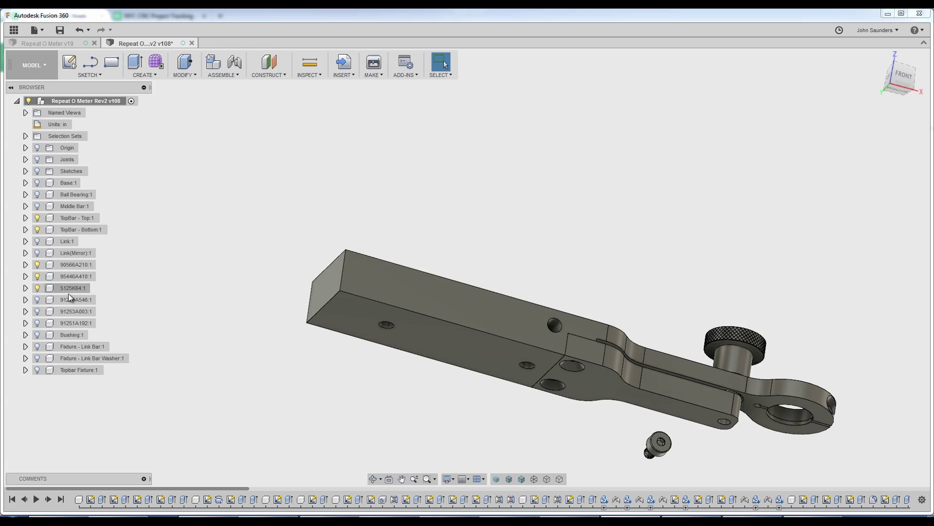
shift+middle_drag(444, 183, 444, 229)
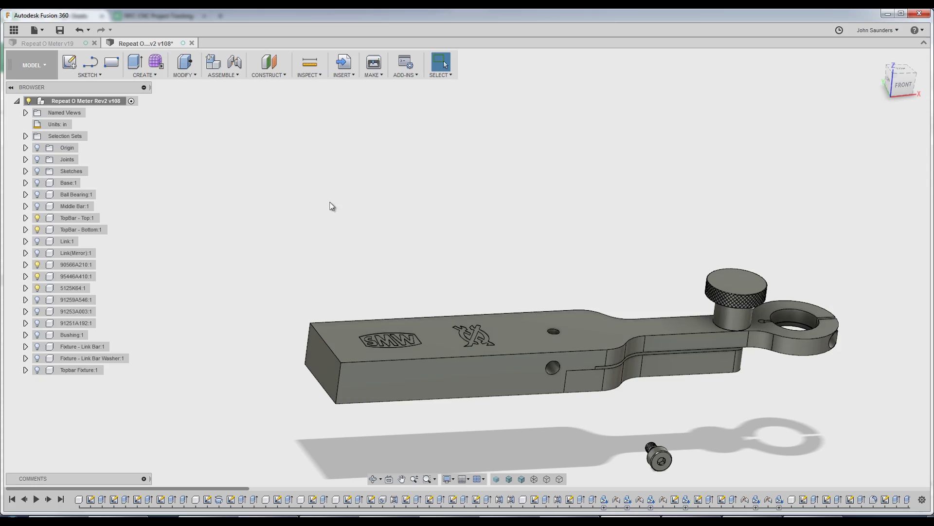
right_click(66, 102)
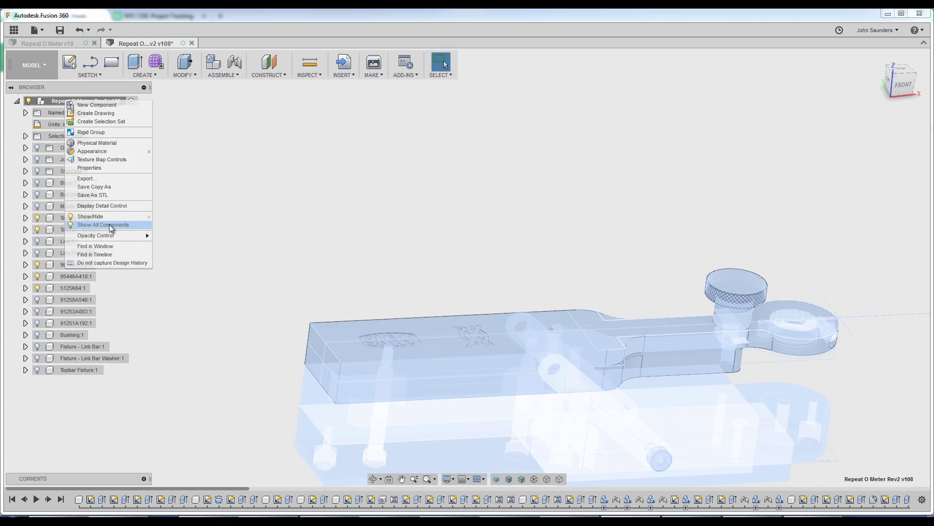
click(110, 224)
click(365, 229)
scroll(418, 241, down, 2)
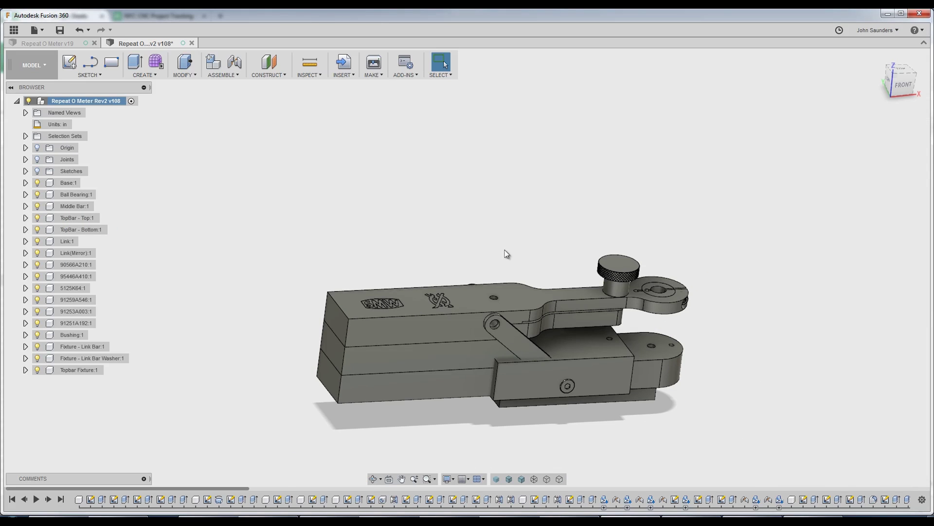
Step: Hide the Topbar Fixture, Fixture - Link Bar Washer and Fixture - Link Bar components
shift+middle_drag(504, 251, 478, 230)
click(647, 407)
click(517, 372)
click(187, 398)
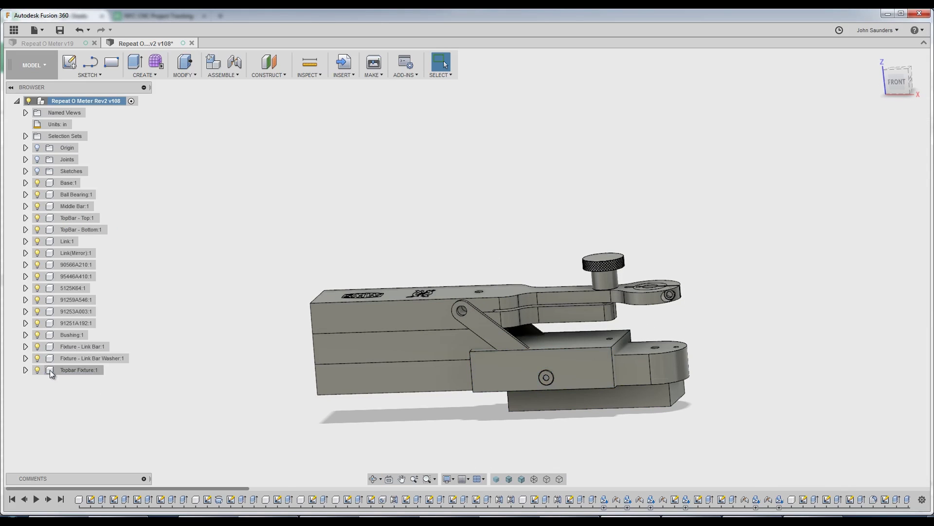
click(37, 369)
click(37, 357)
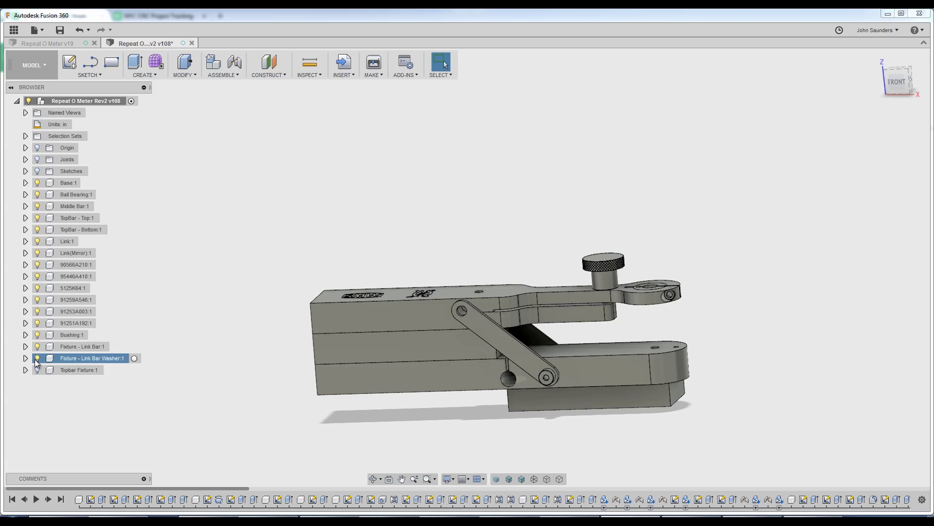
click(37, 346)
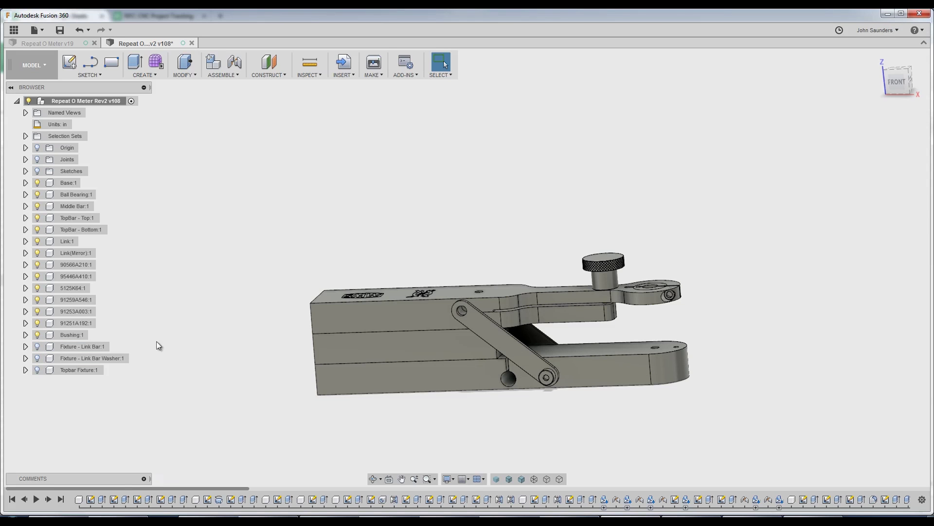
Step: Set the full assembly to wireframe and examine the long bolt passing through the stacked bars from below and the front
shift+middle_drag(242, 270, 490, 388)
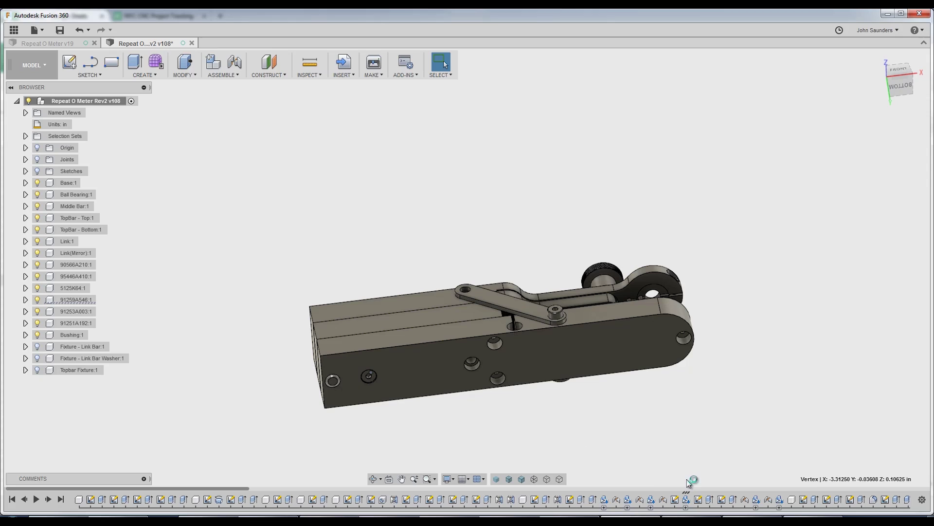
click(534, 479)
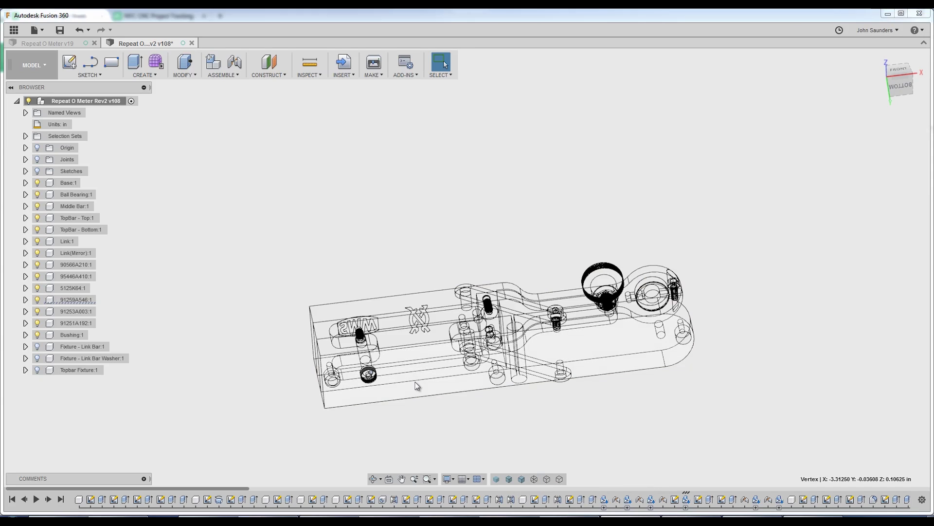
shift+middle_drag(417, 386, 410, 301)
shift+middle_drag(470, 379, 458, 340)
scroll(443, 297, up, 3)
scroll(444, 290, up, 5)
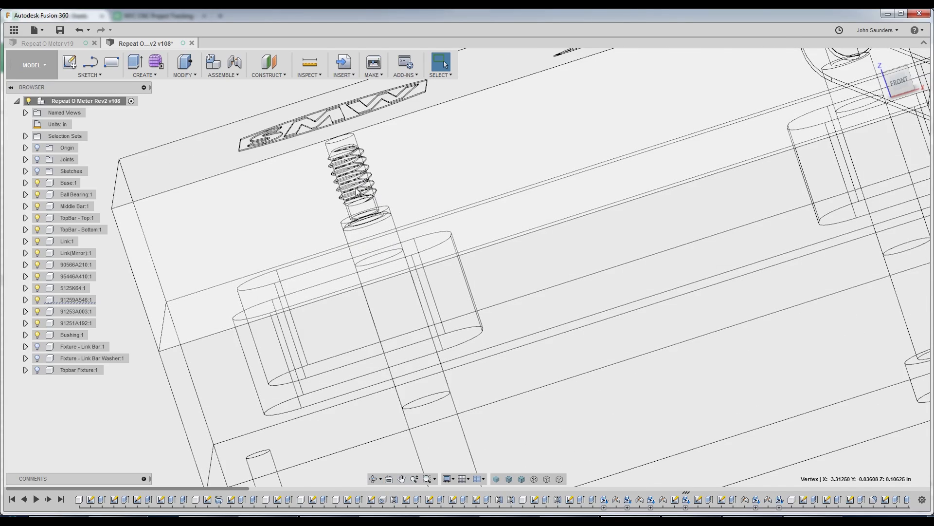
scroll(349, 169, down, 3)
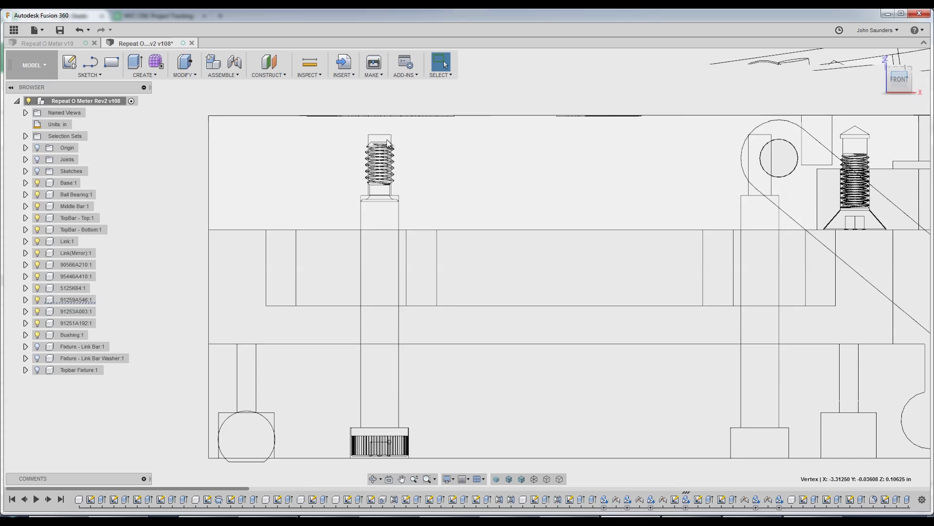
scroll(381, 124, down, 3)
shift+middle_drag(438, 114, 448, 140)
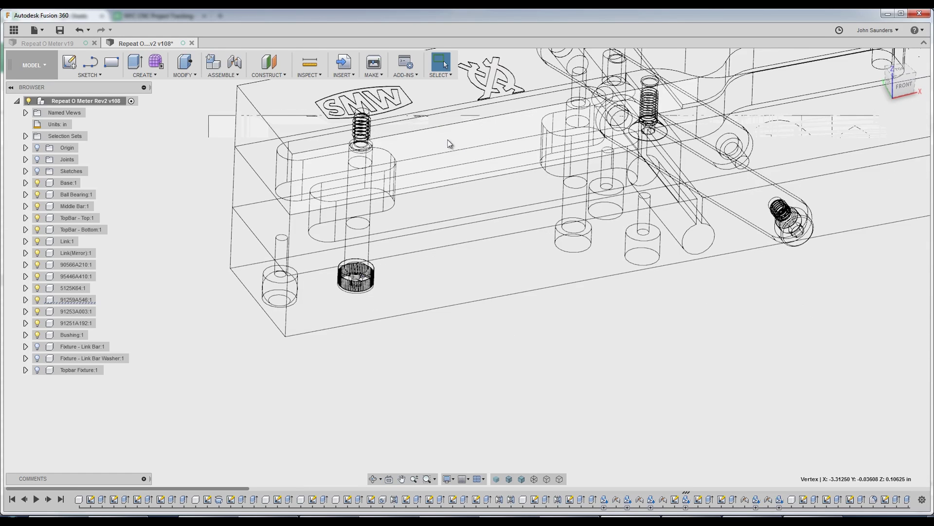
scroll(448, 142, down, 2)
Step: Return the full assembly to shaded display and examine the stacked bars, links and clamp end from several angles
middle_drag(499, 161, 486, 390)
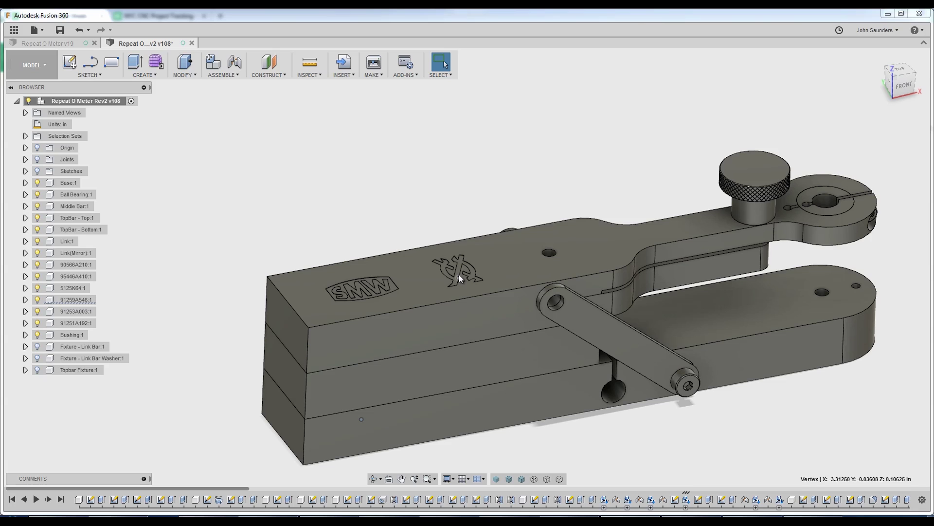
middle_drag(501, 221, 451, 180)
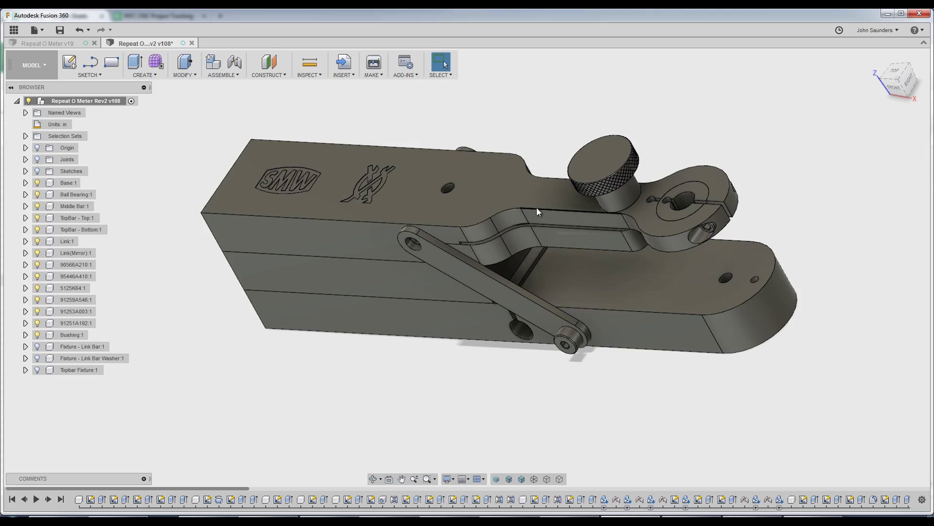
scroll(536, 206, down, 1)
shift+middle_drag(687, 330, 710, 354)
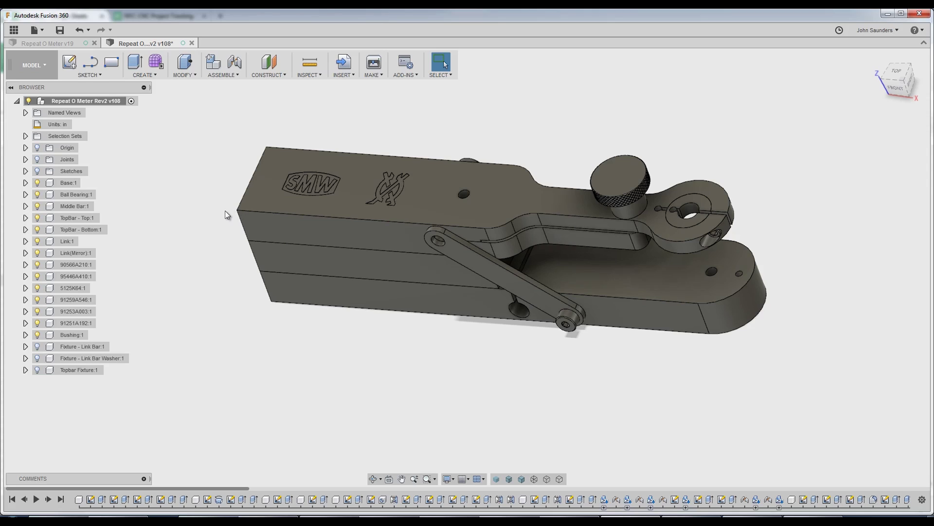
click(237, 211)
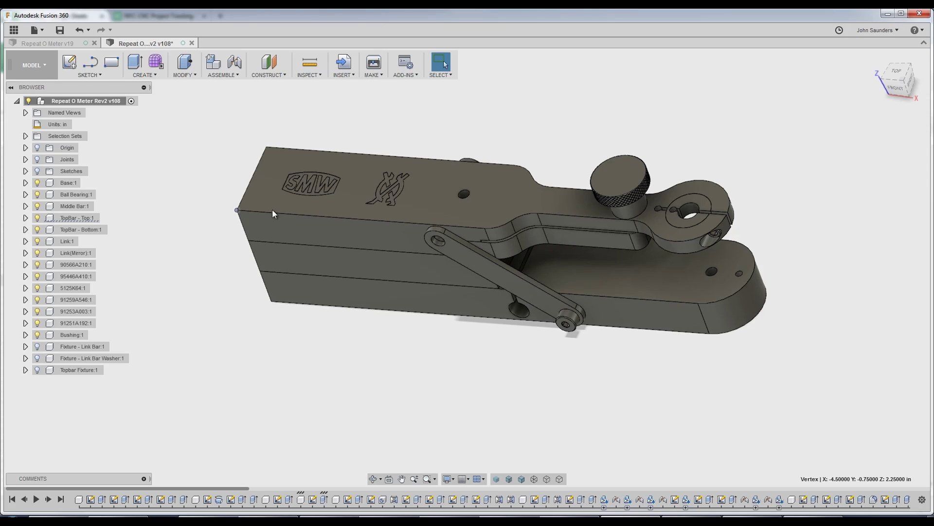
click(487, 123)
scroll(484, 136, down, 2)
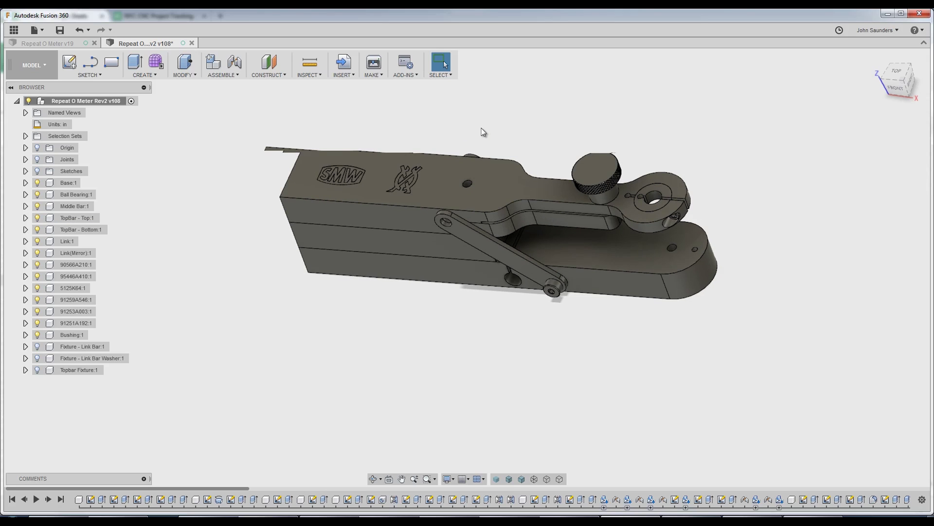
Step: Examine the thumb screw above the top bar from the front and at an angle, selecting its cylindrical shoulder face
middle_drag(481, 128, 484, 191)
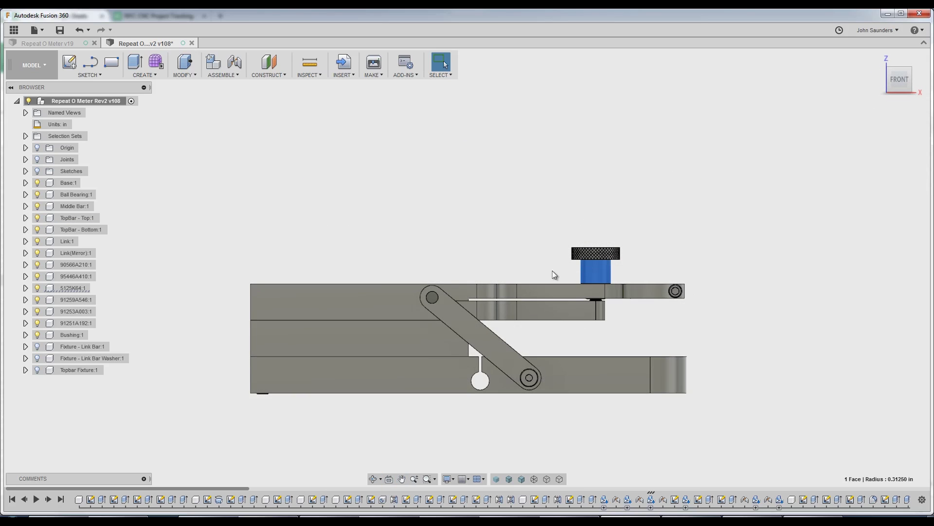
scroll(593, 296, up, 3)
scroll(539, 276, down, 3)
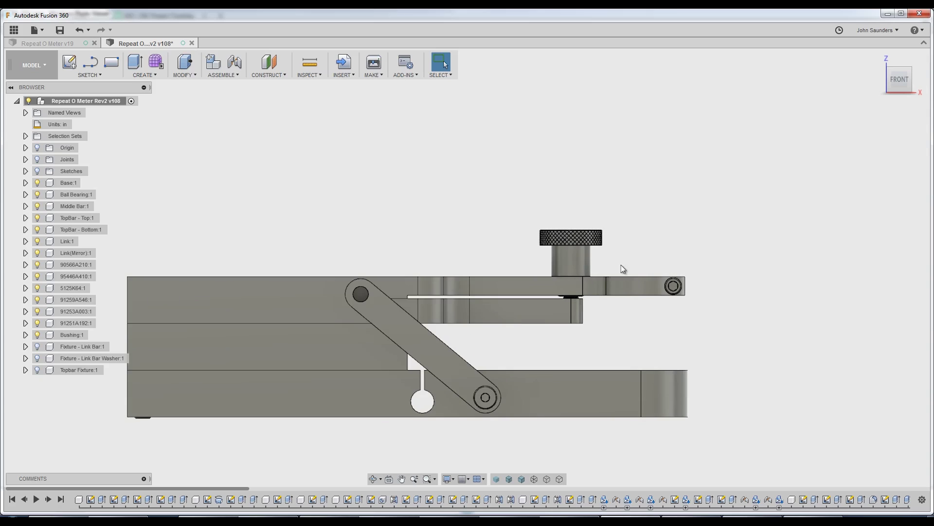
click(575, 258)
shift+middle_drag(388, 250, 419, 225)
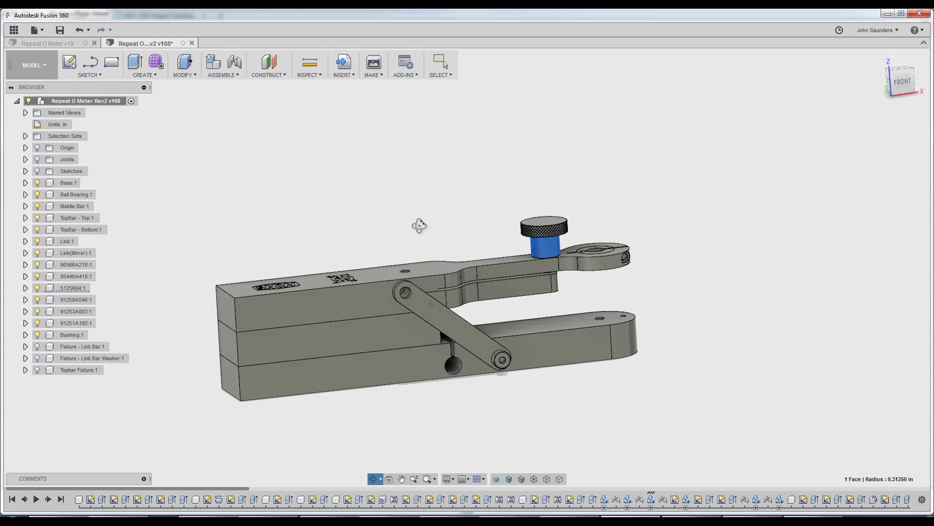
shift+middle_drag(417, 190, 448, 173)
scroll(407, 212, up, 3)
click(432, 158)
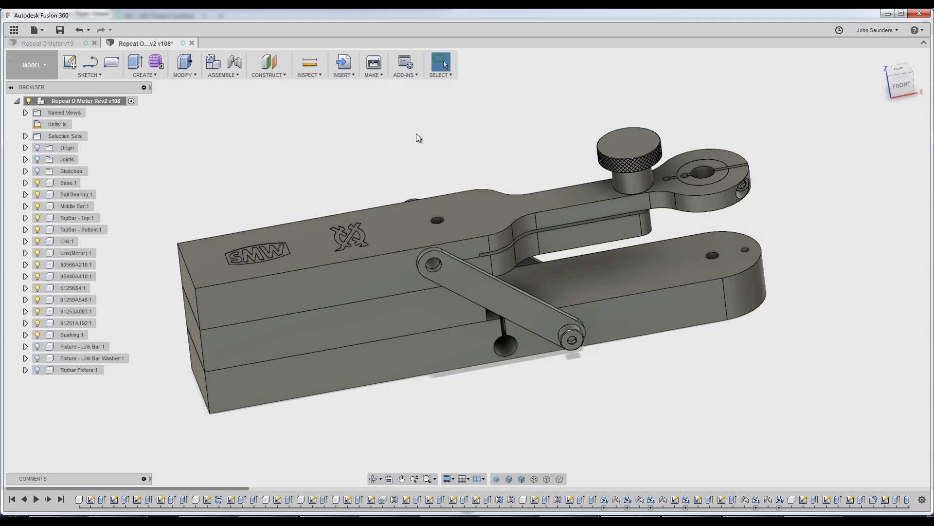
scroll(273, 187, down, 2)
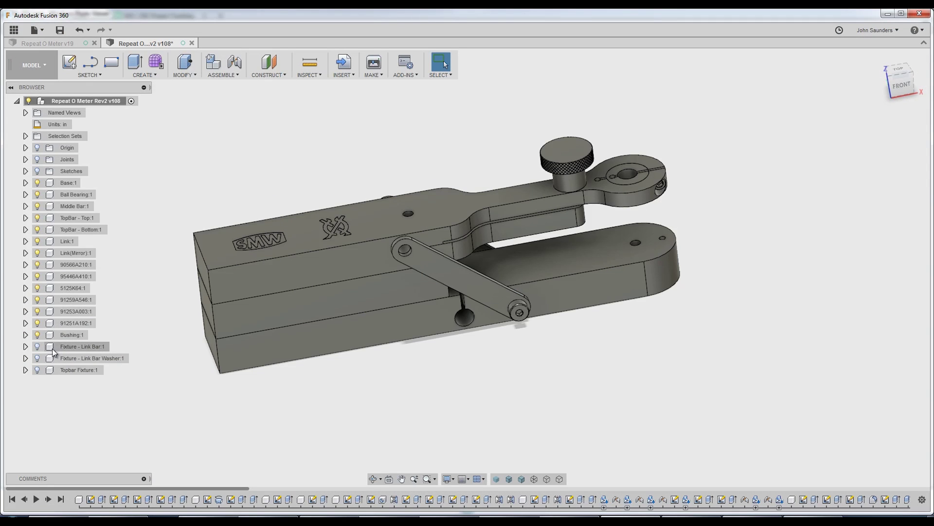